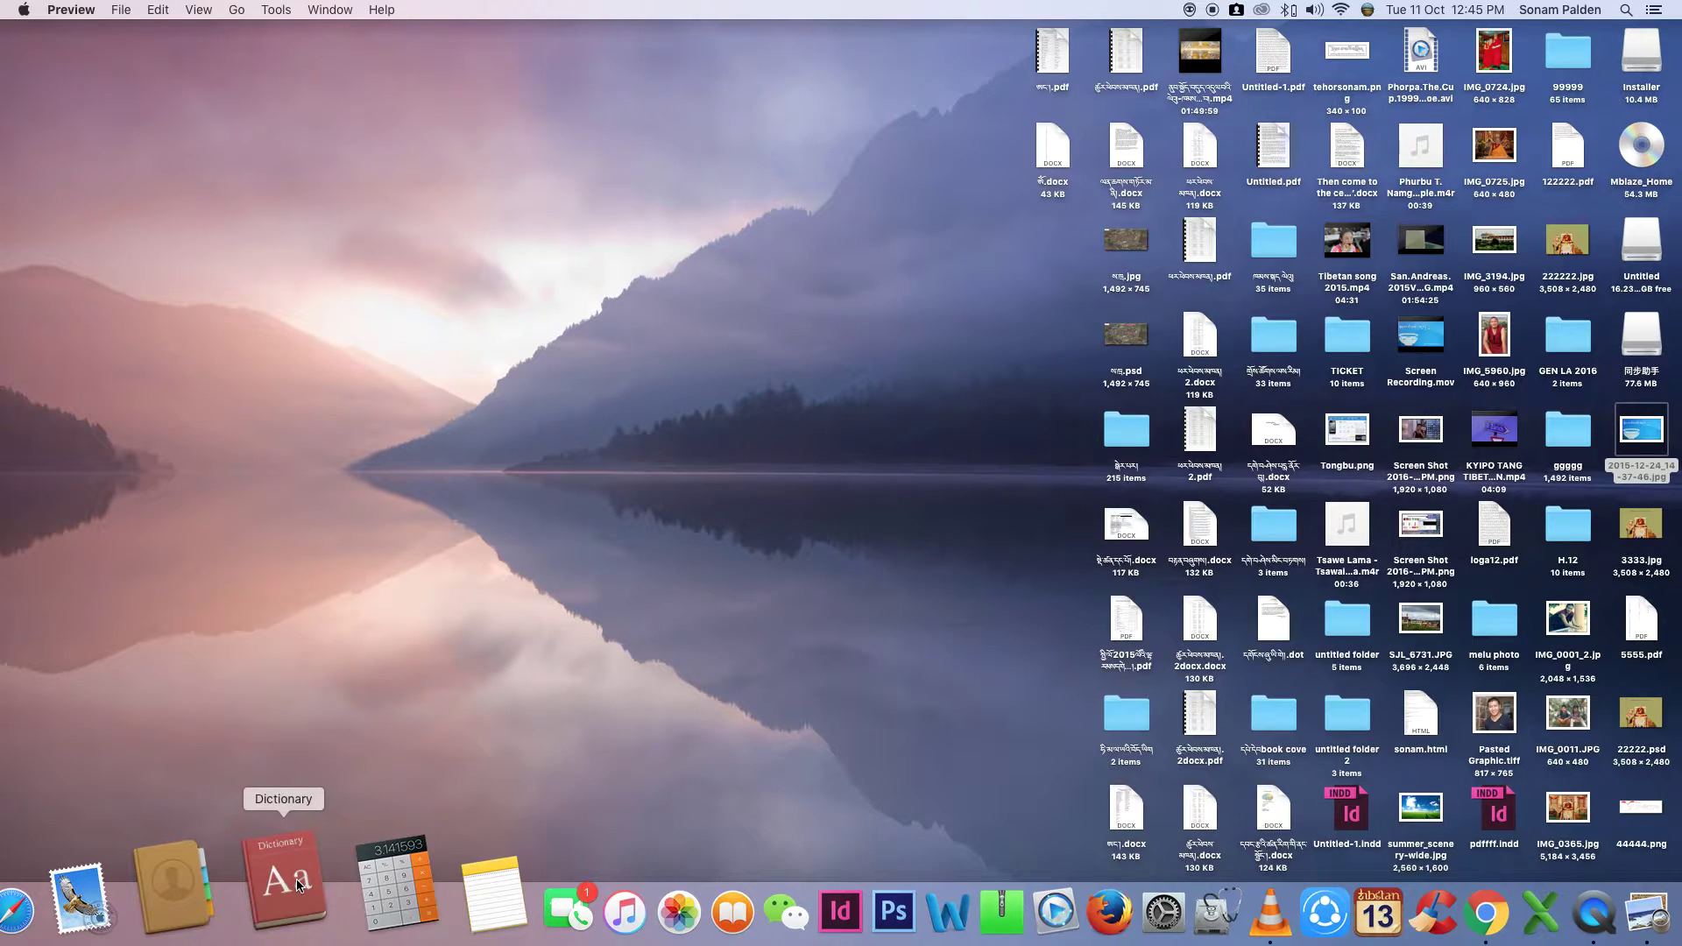
Open Dictionary and close the VLC video window that covers it.
left_click(298, 885)
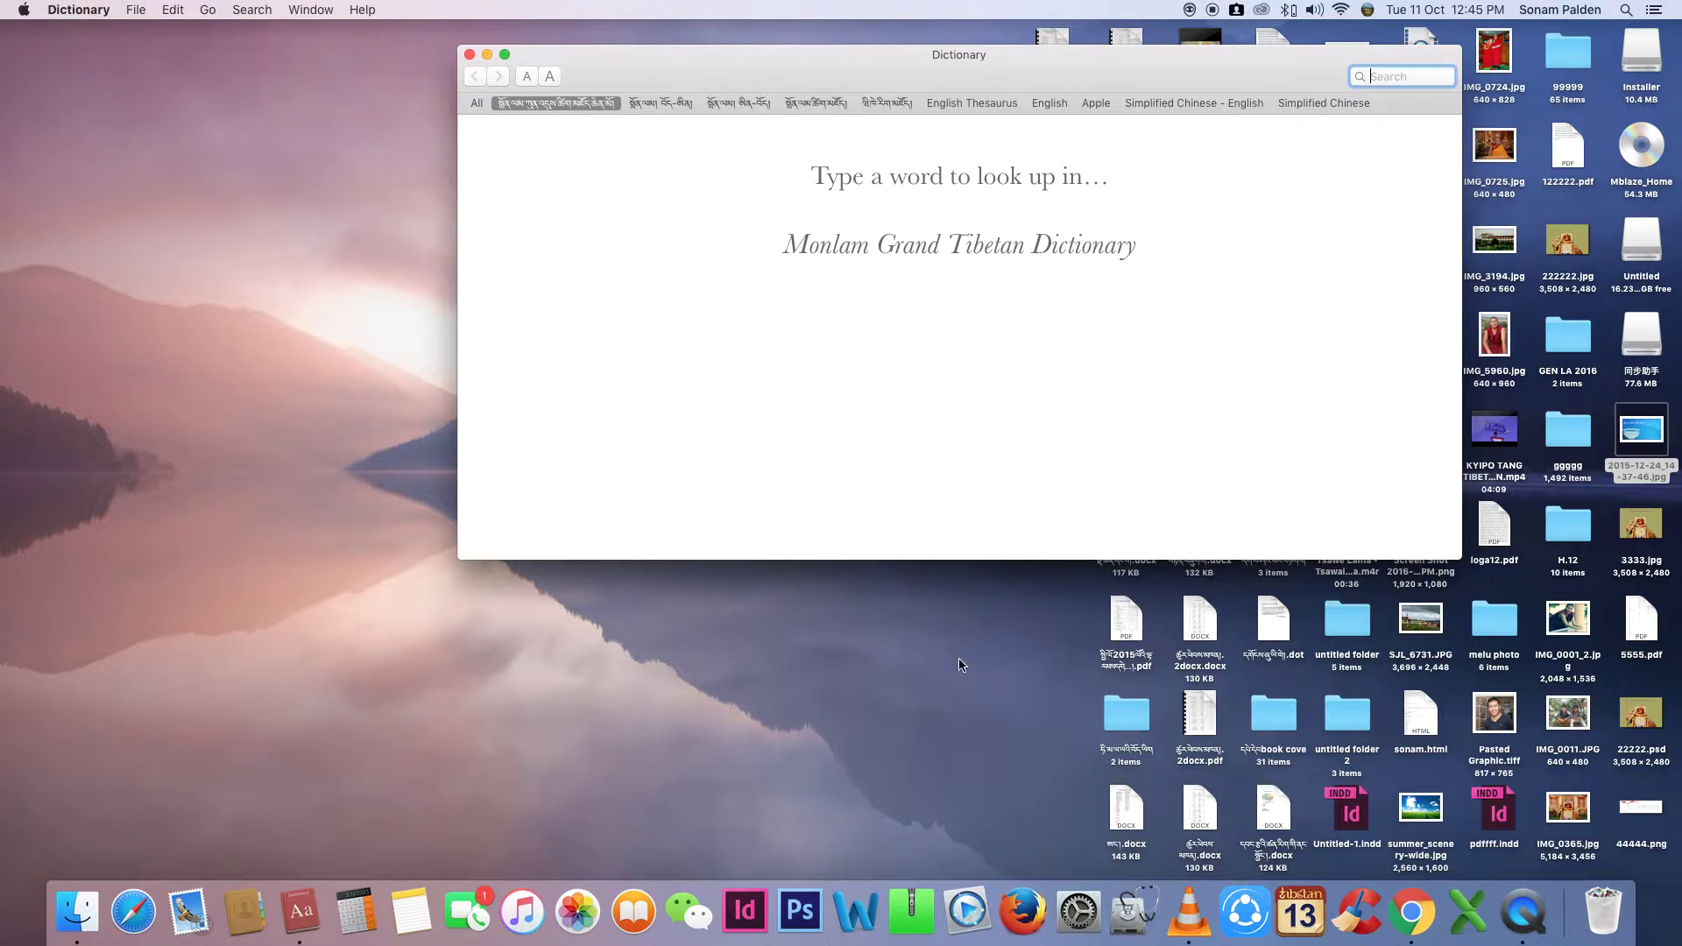
left_click(1192, 895)
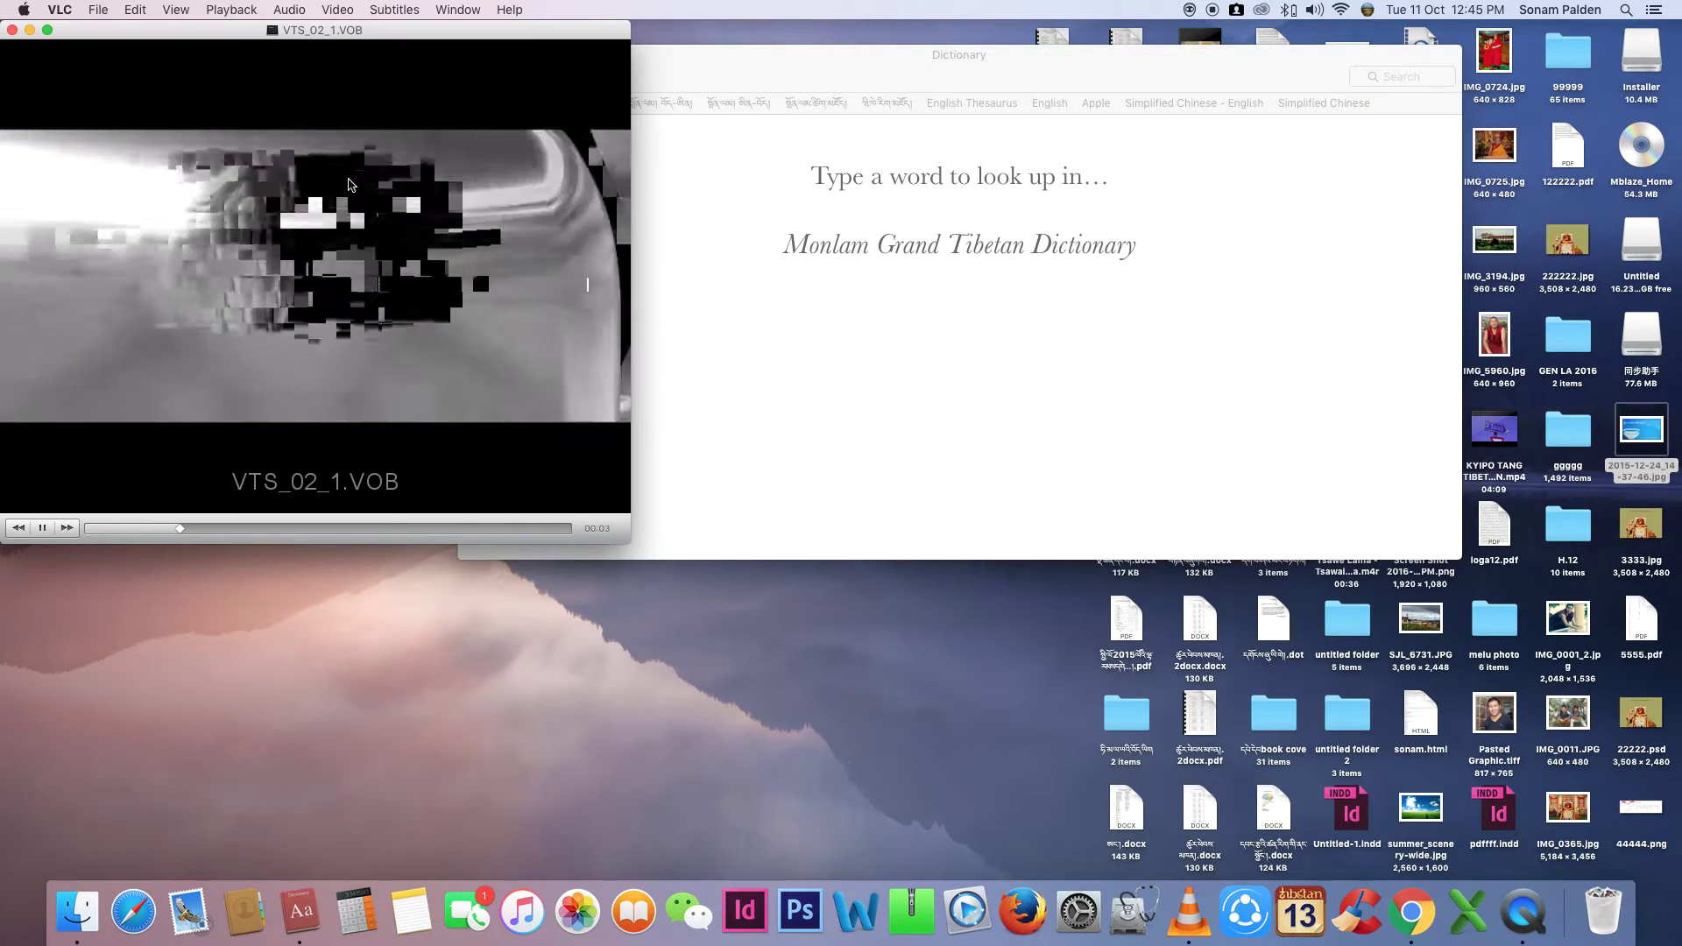
left_click(11, 31)
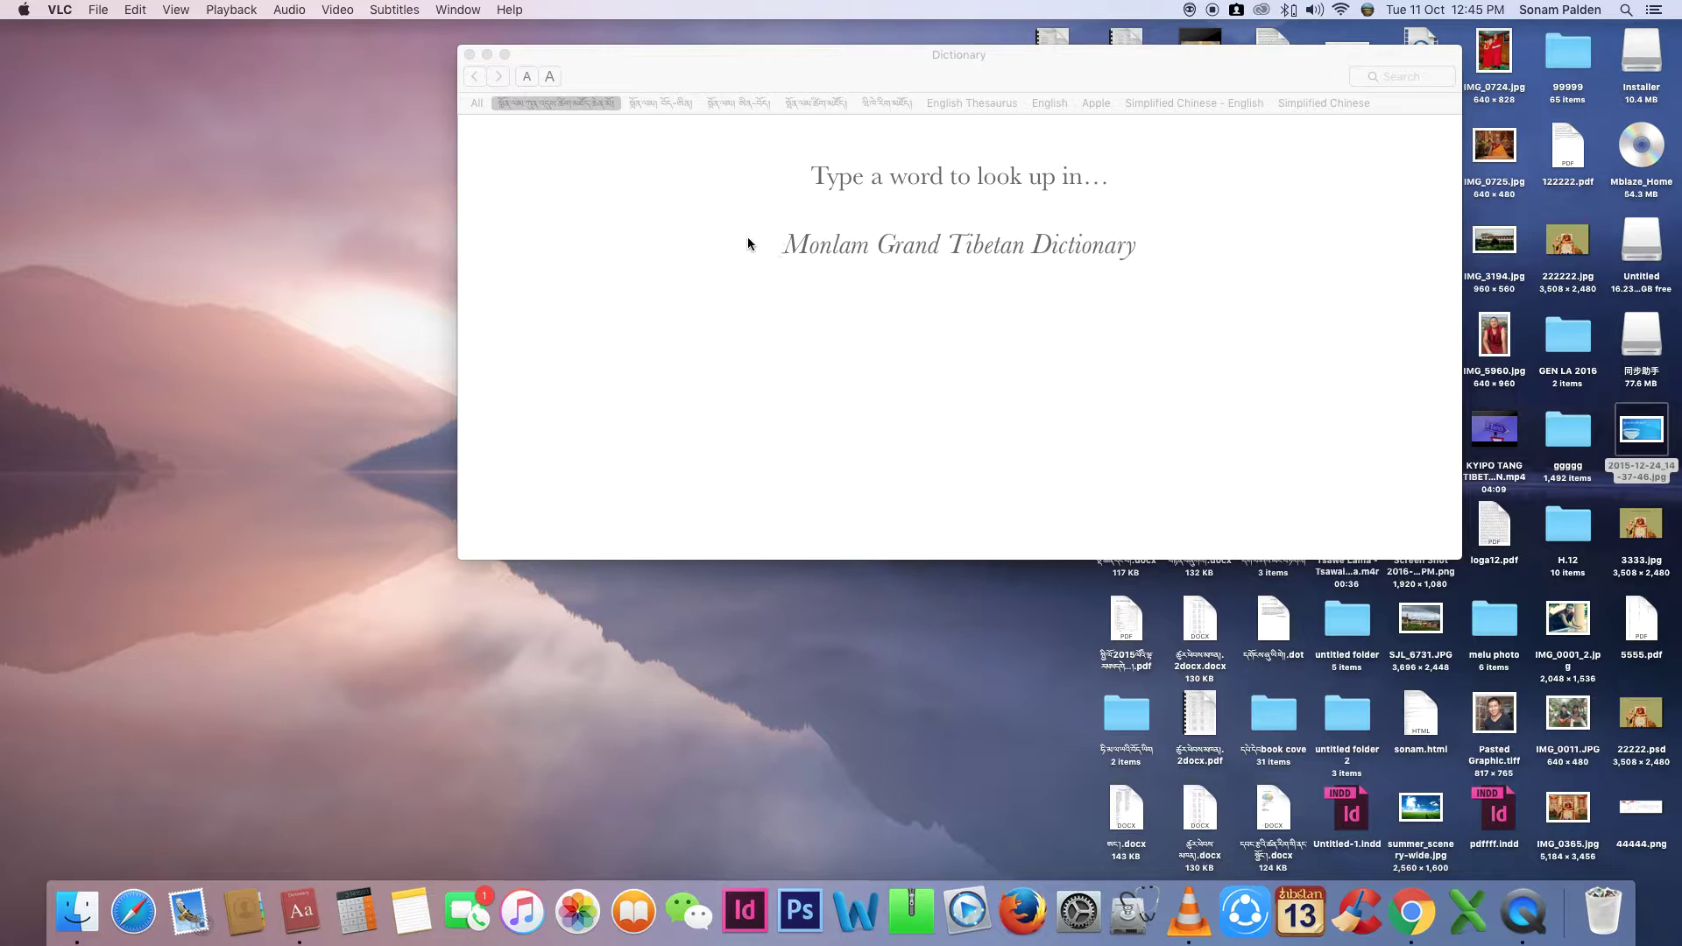
left_click(614, 93)
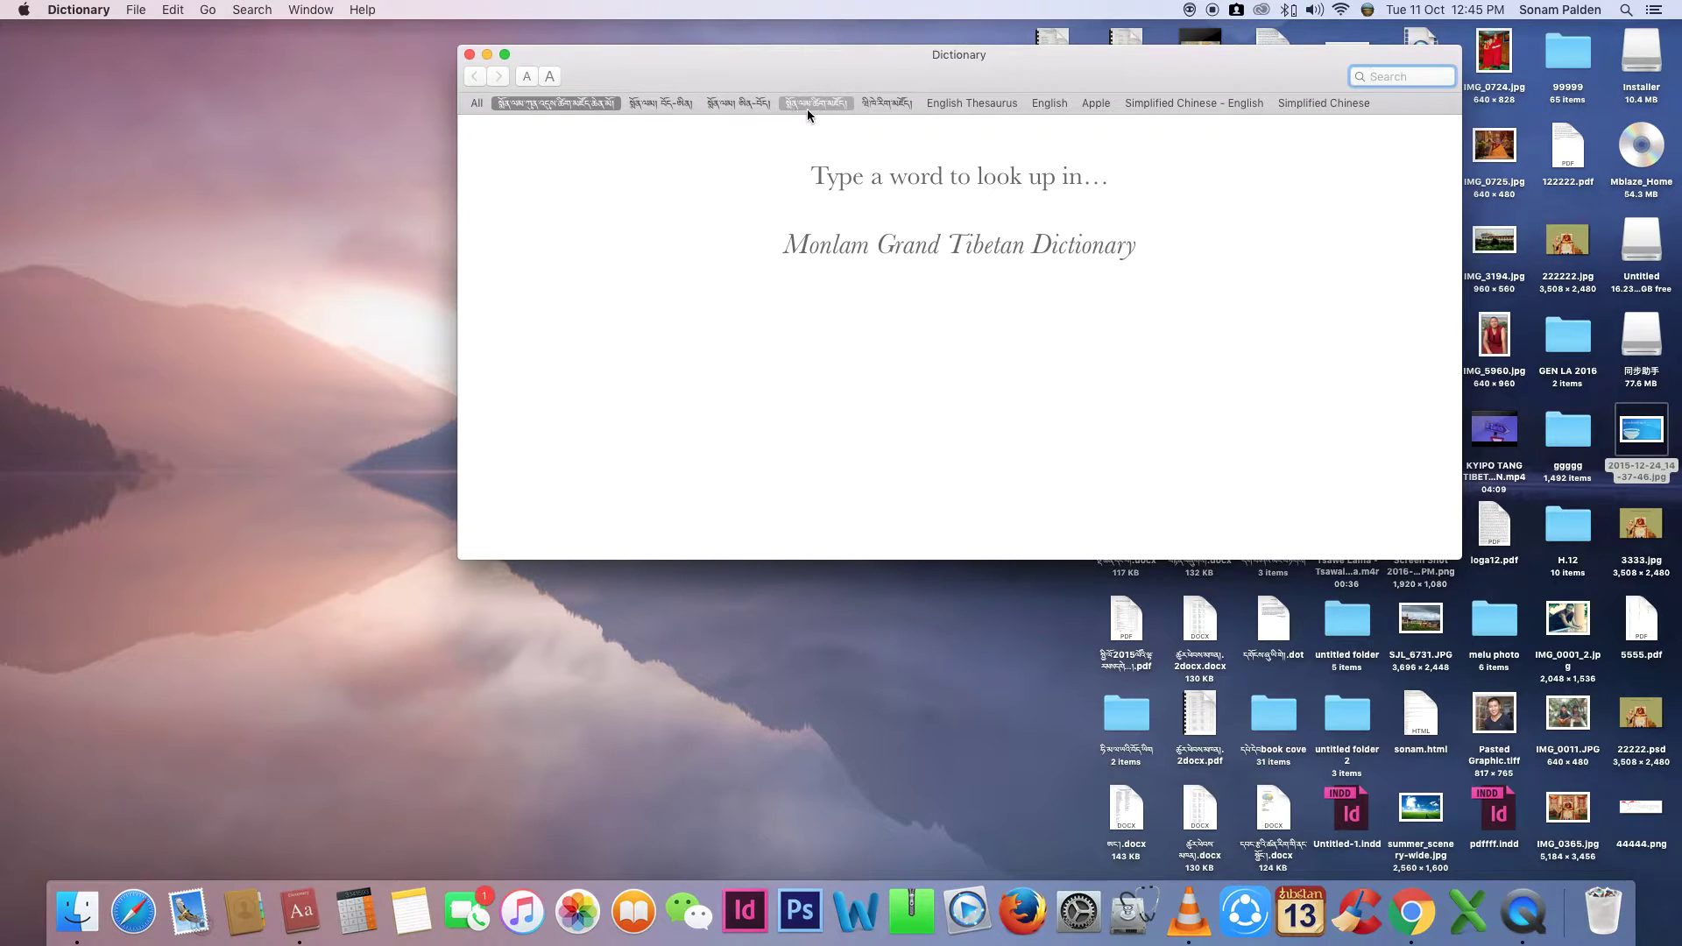
Relabel the English dictionary source as དབྱིན་ཇི།.
right_click(1055, 104)
left_click(1074, 114)
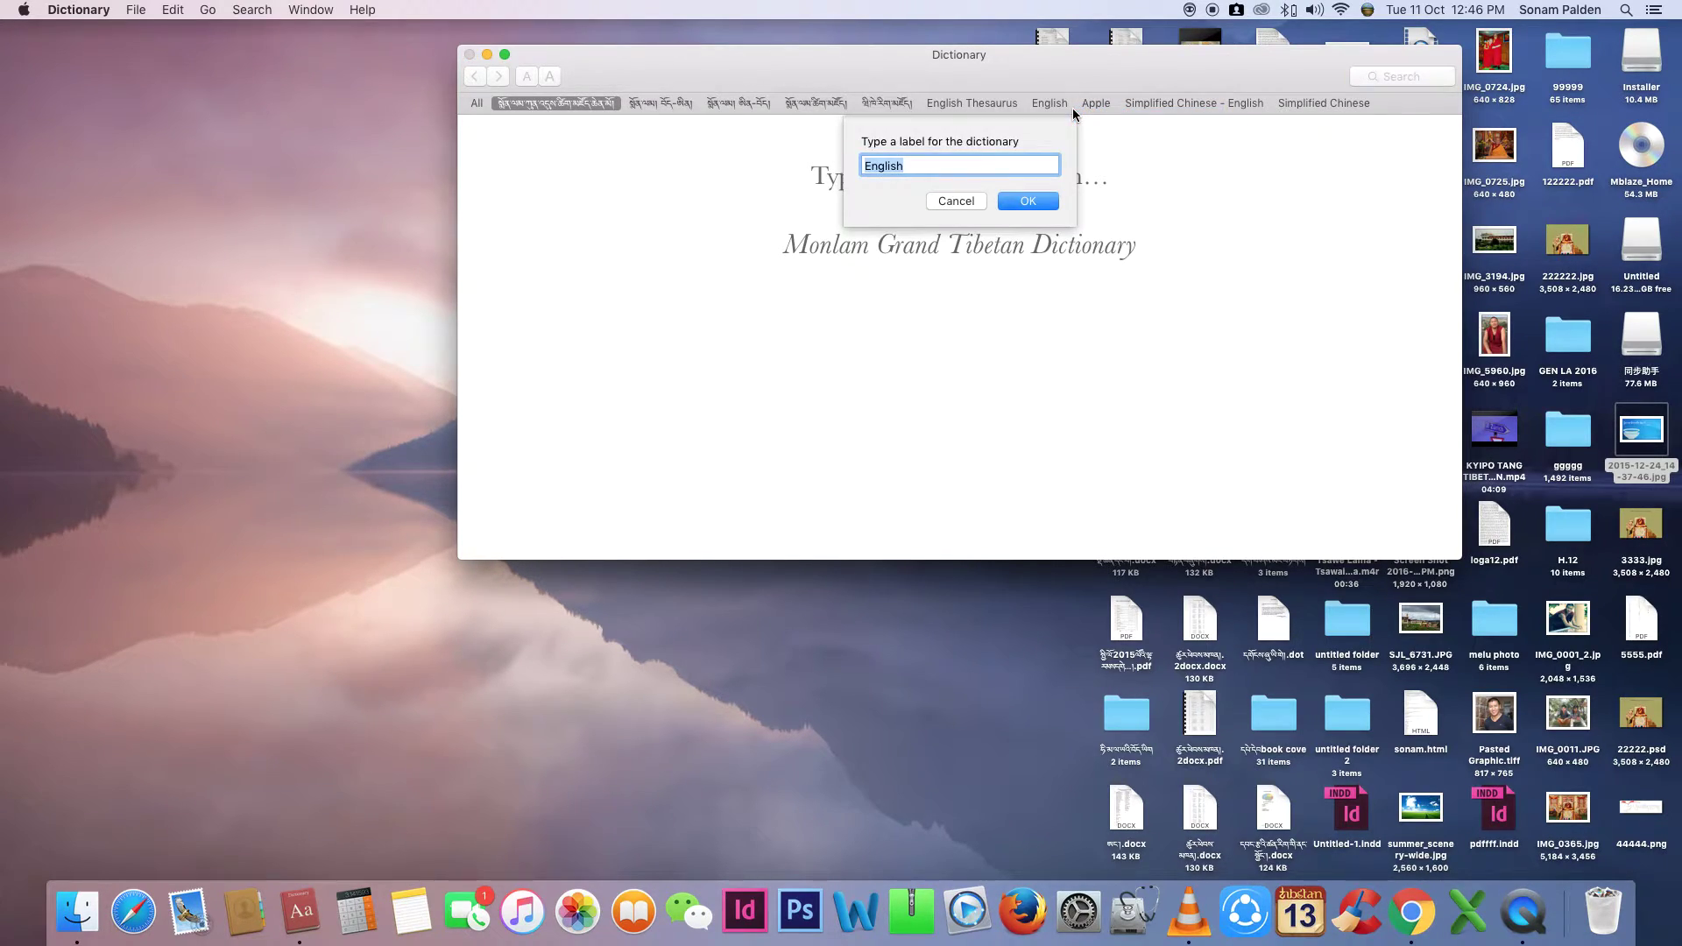
type("དབྱིན་ཇི།")
left_click(1048, 198)
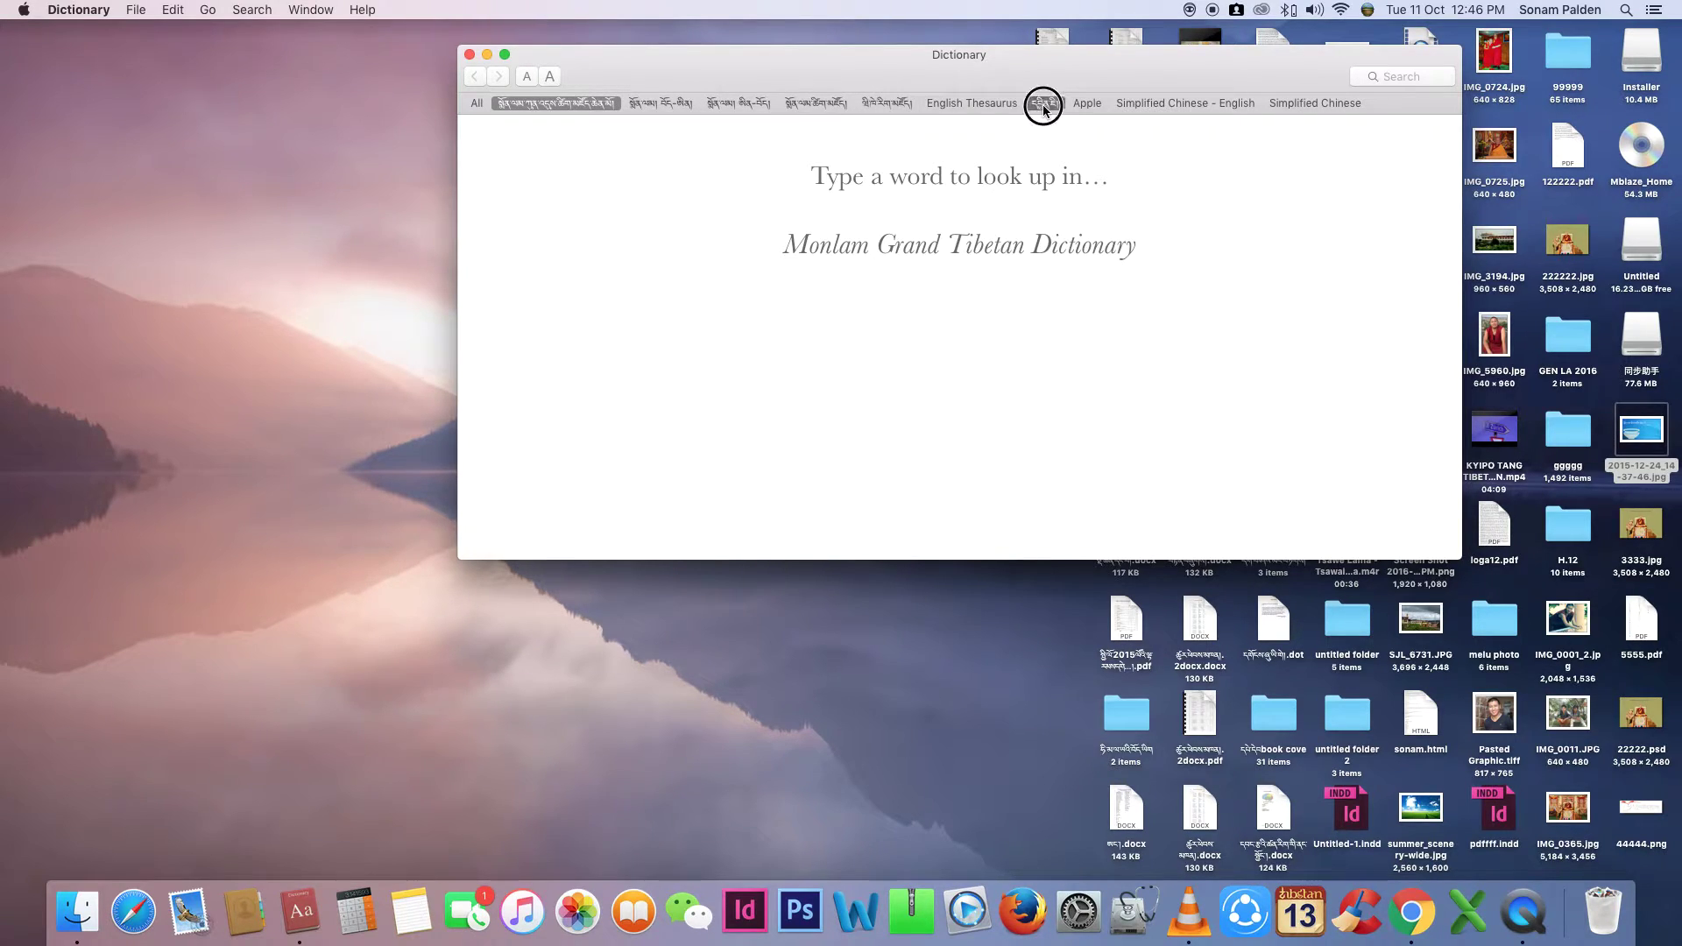
Revert the relabelled English dictionary source to its original label.
right_click(647, 98)
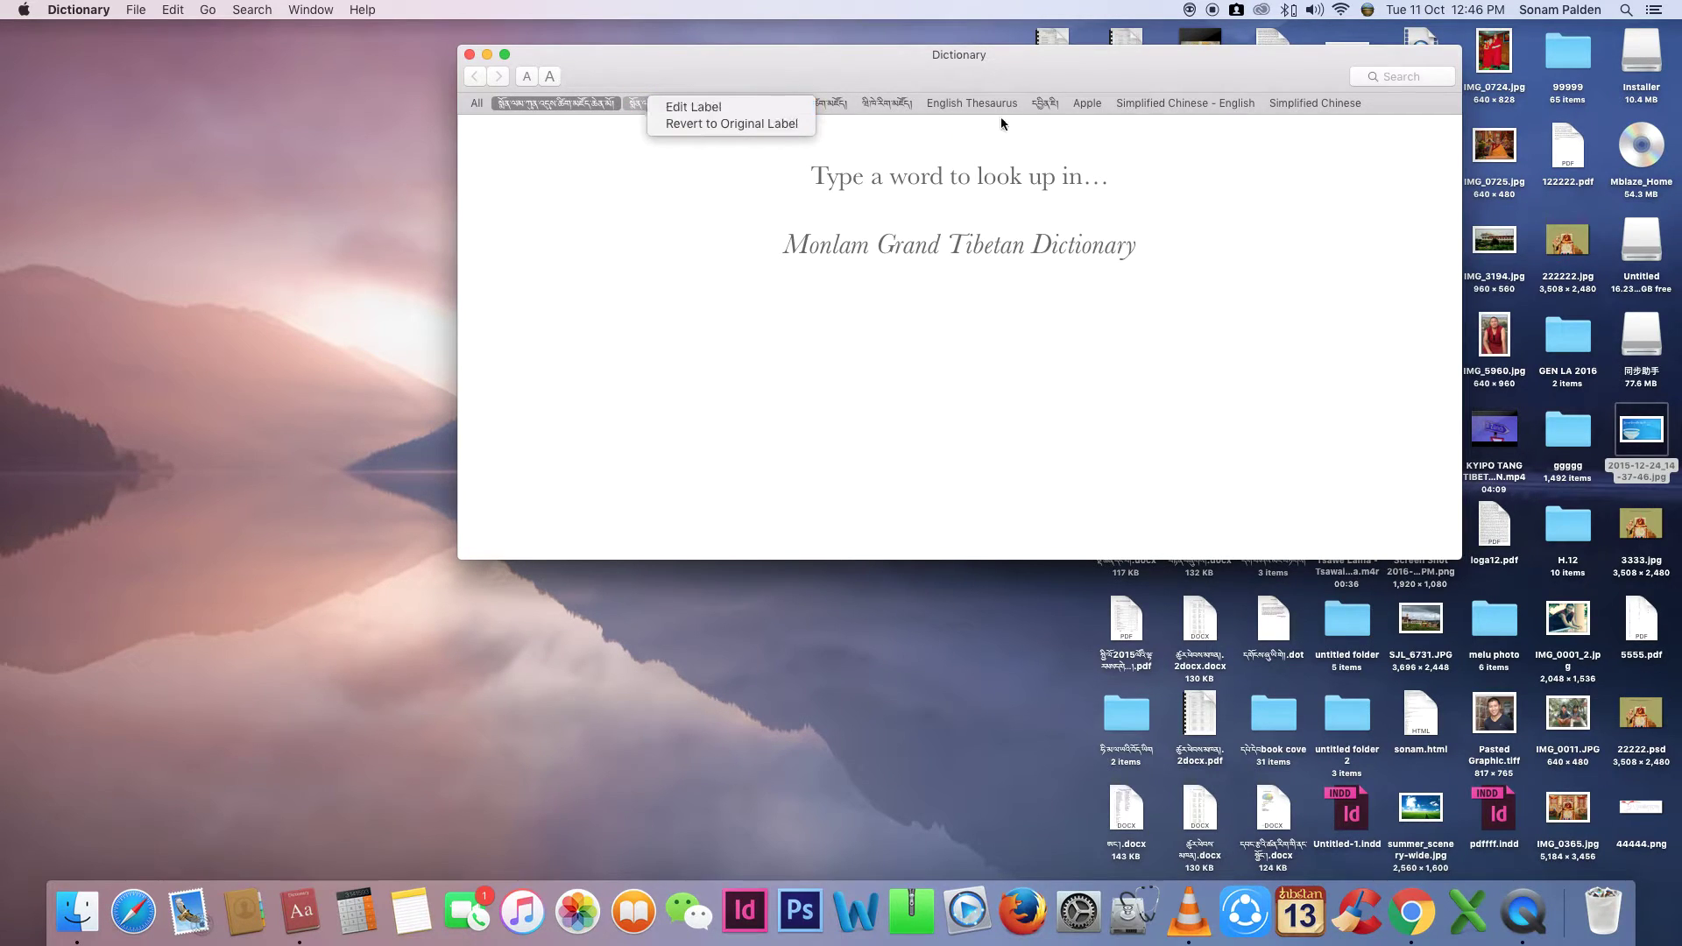
left_click(1081, 102)
right_click(980, 100)
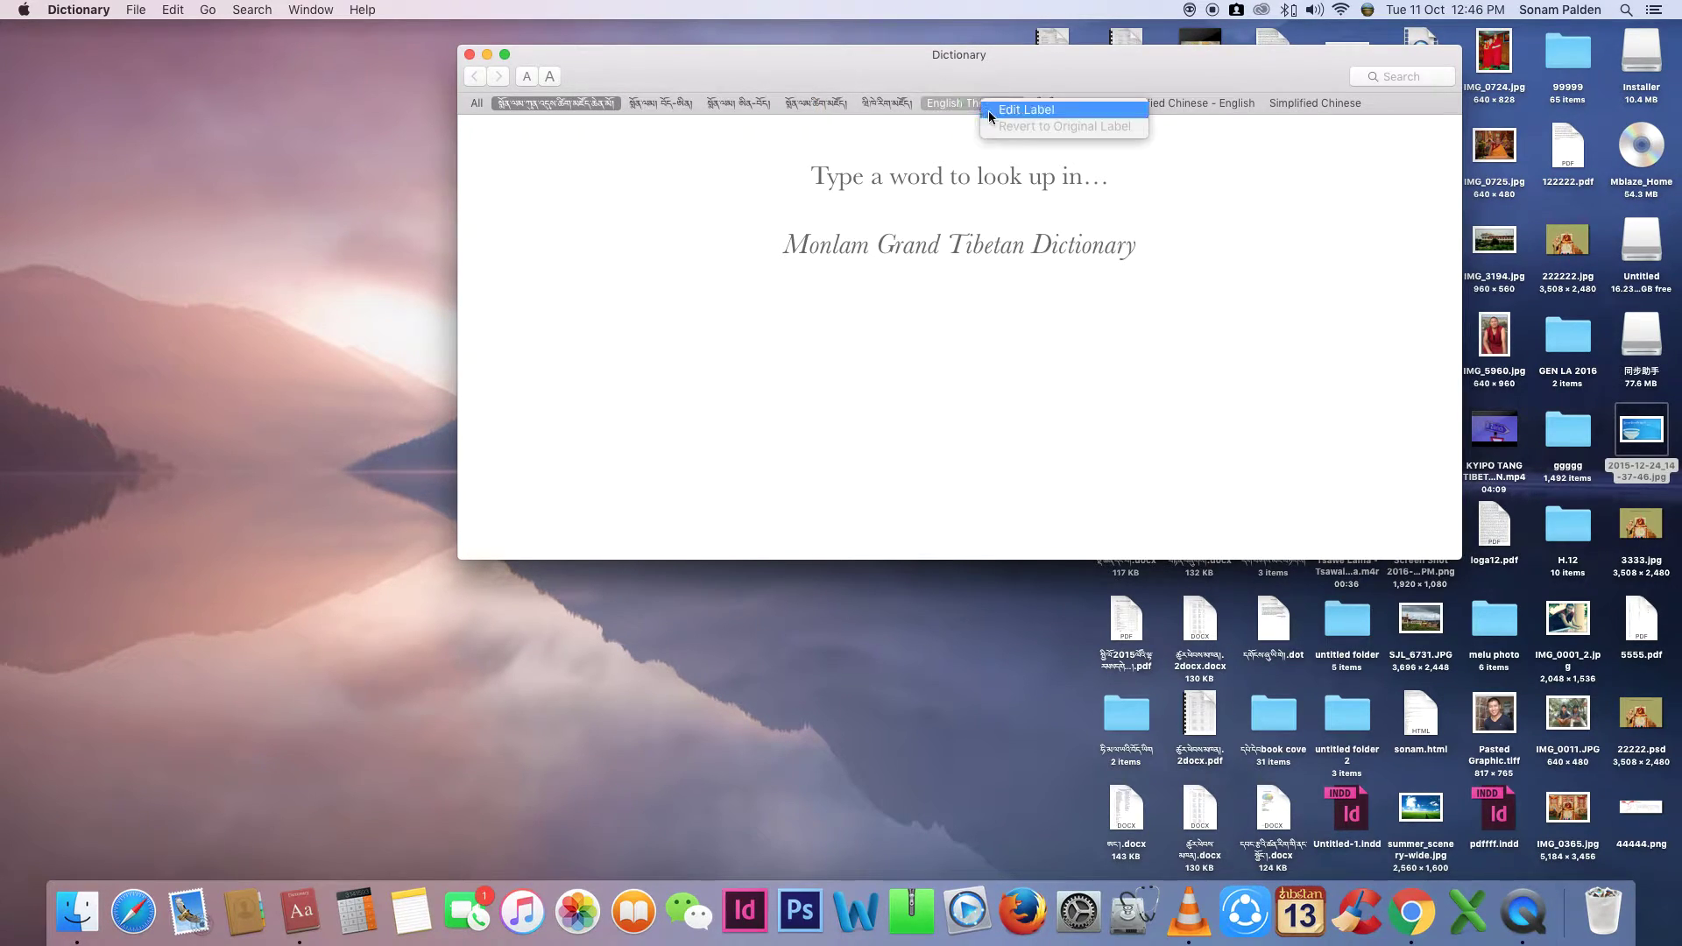
left_click(995, 112)
right_click(1042, 104)
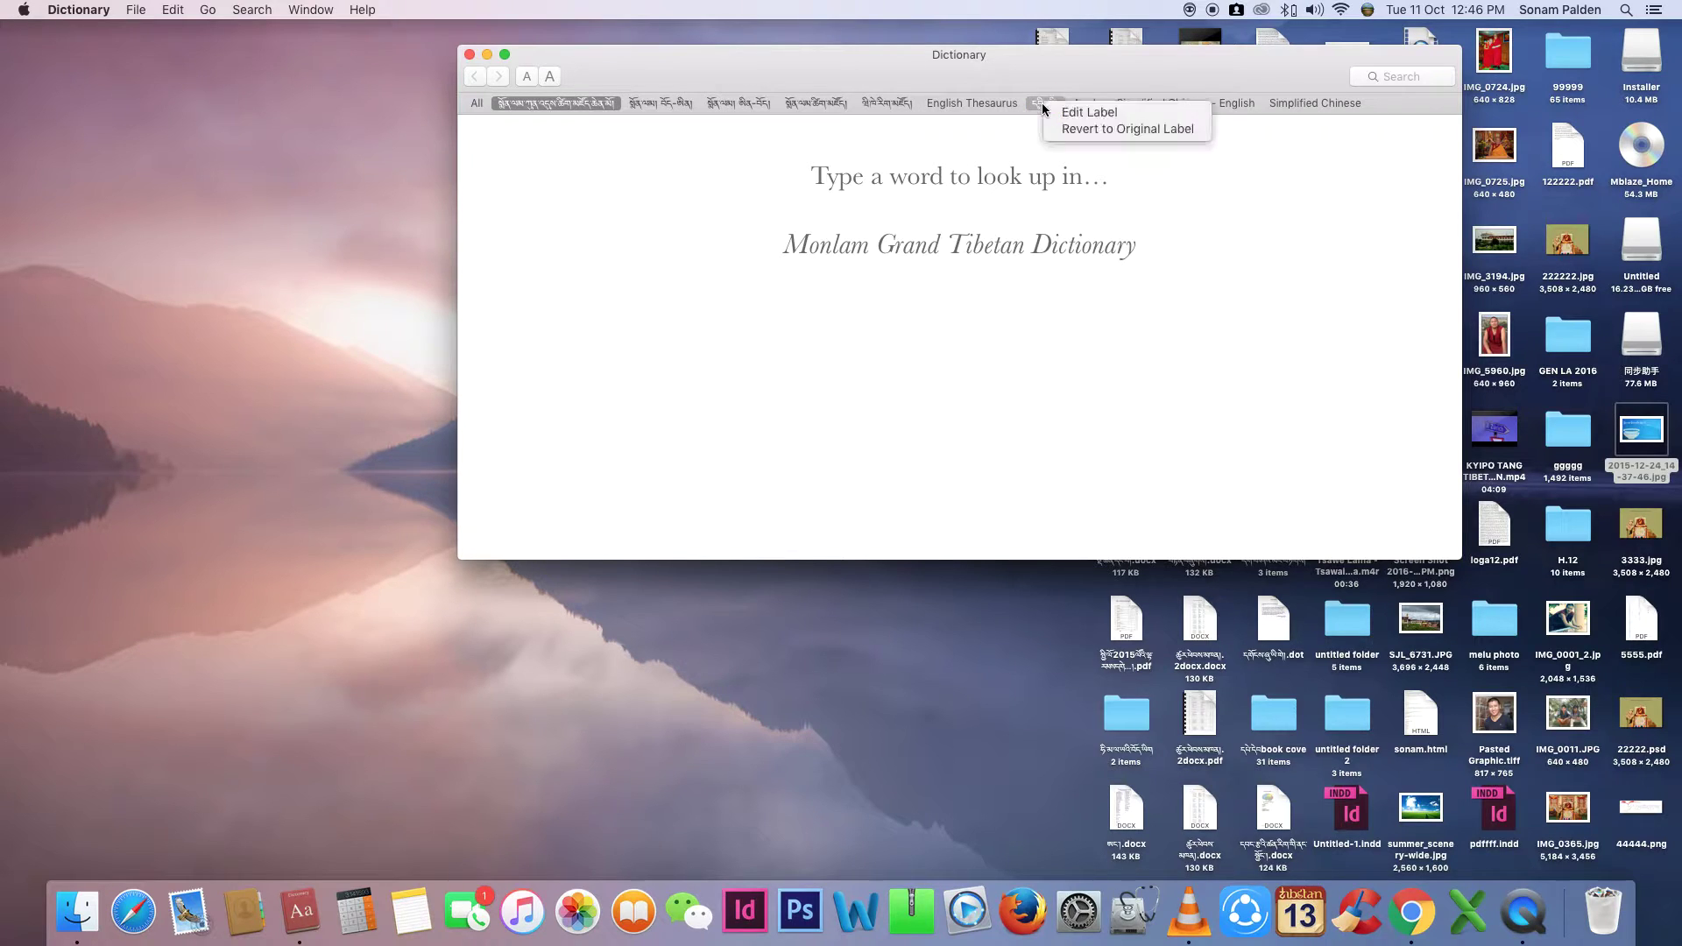
left_click(1062, 130)
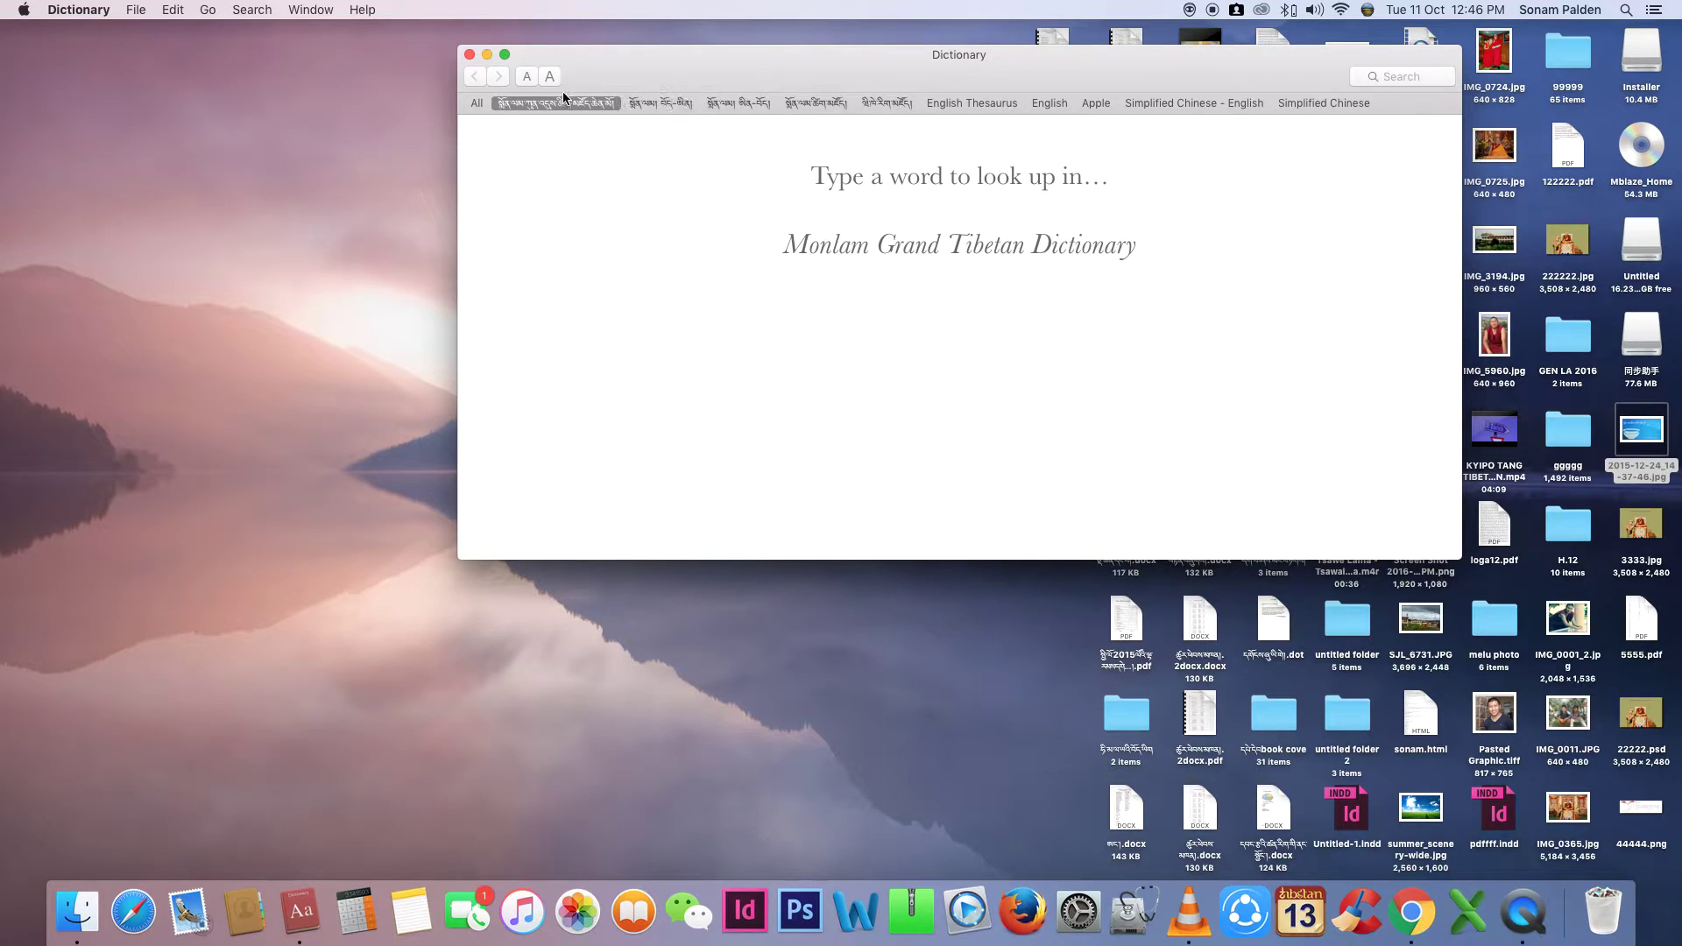
Narrow the Dictionary window, switch to the Wikipedia source and list the sources that no longer fit in the row.
left_click_drag(459, 107, 942, 107)
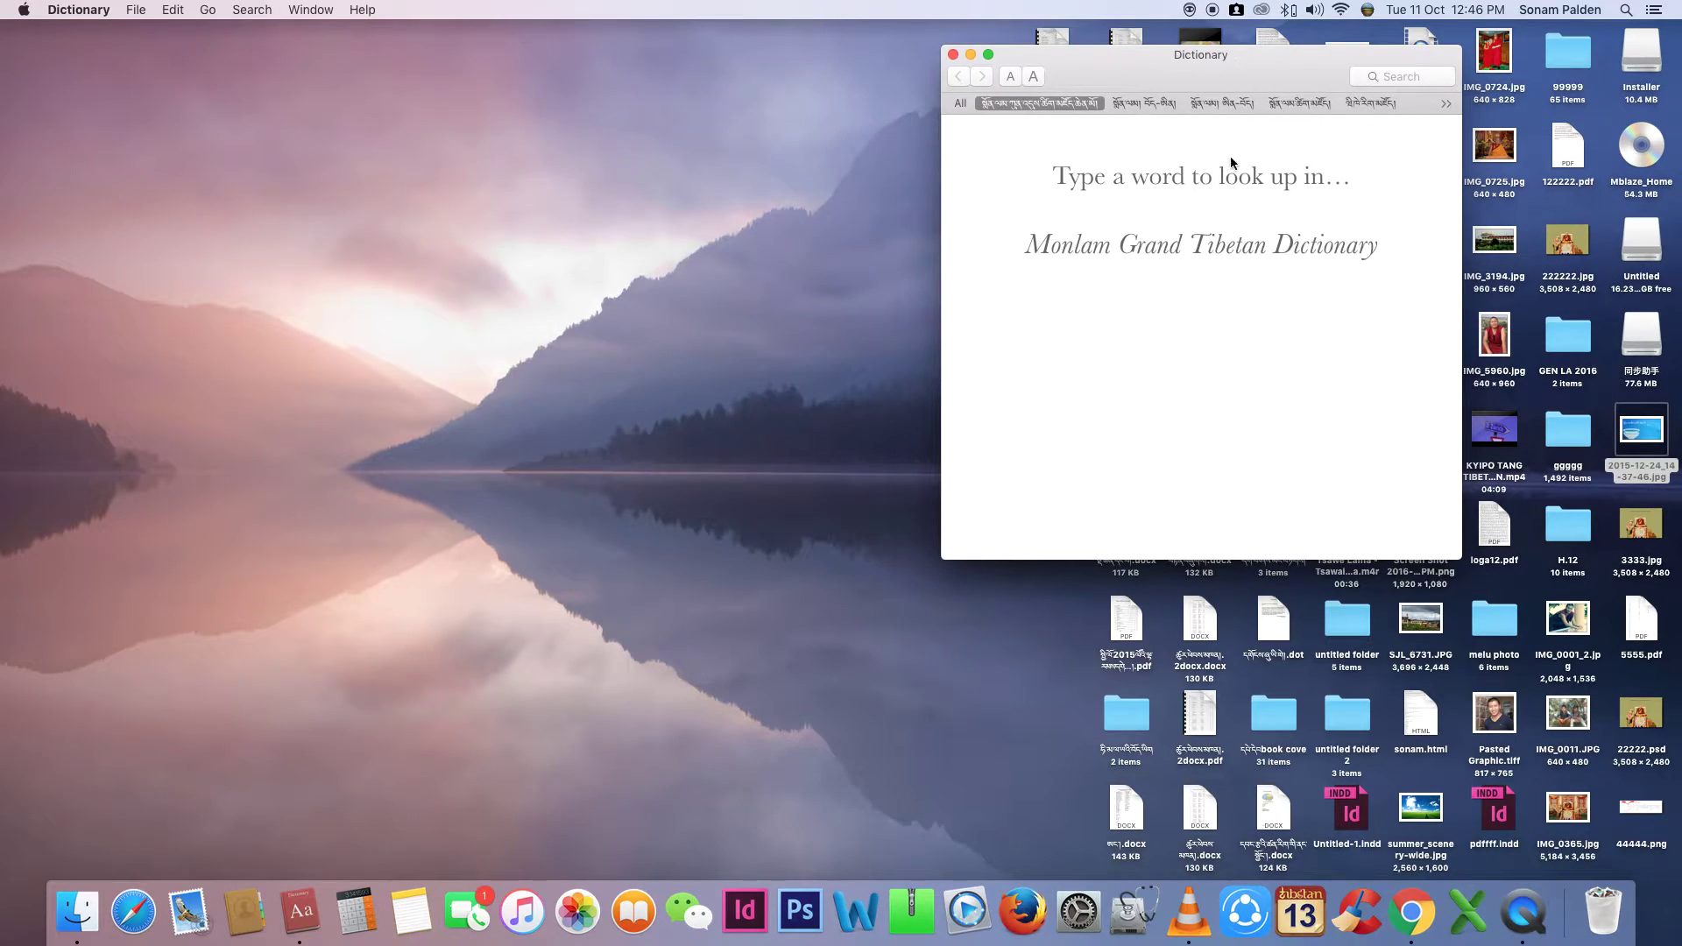
left_click(1345, 112)
left_click(1445, 103)
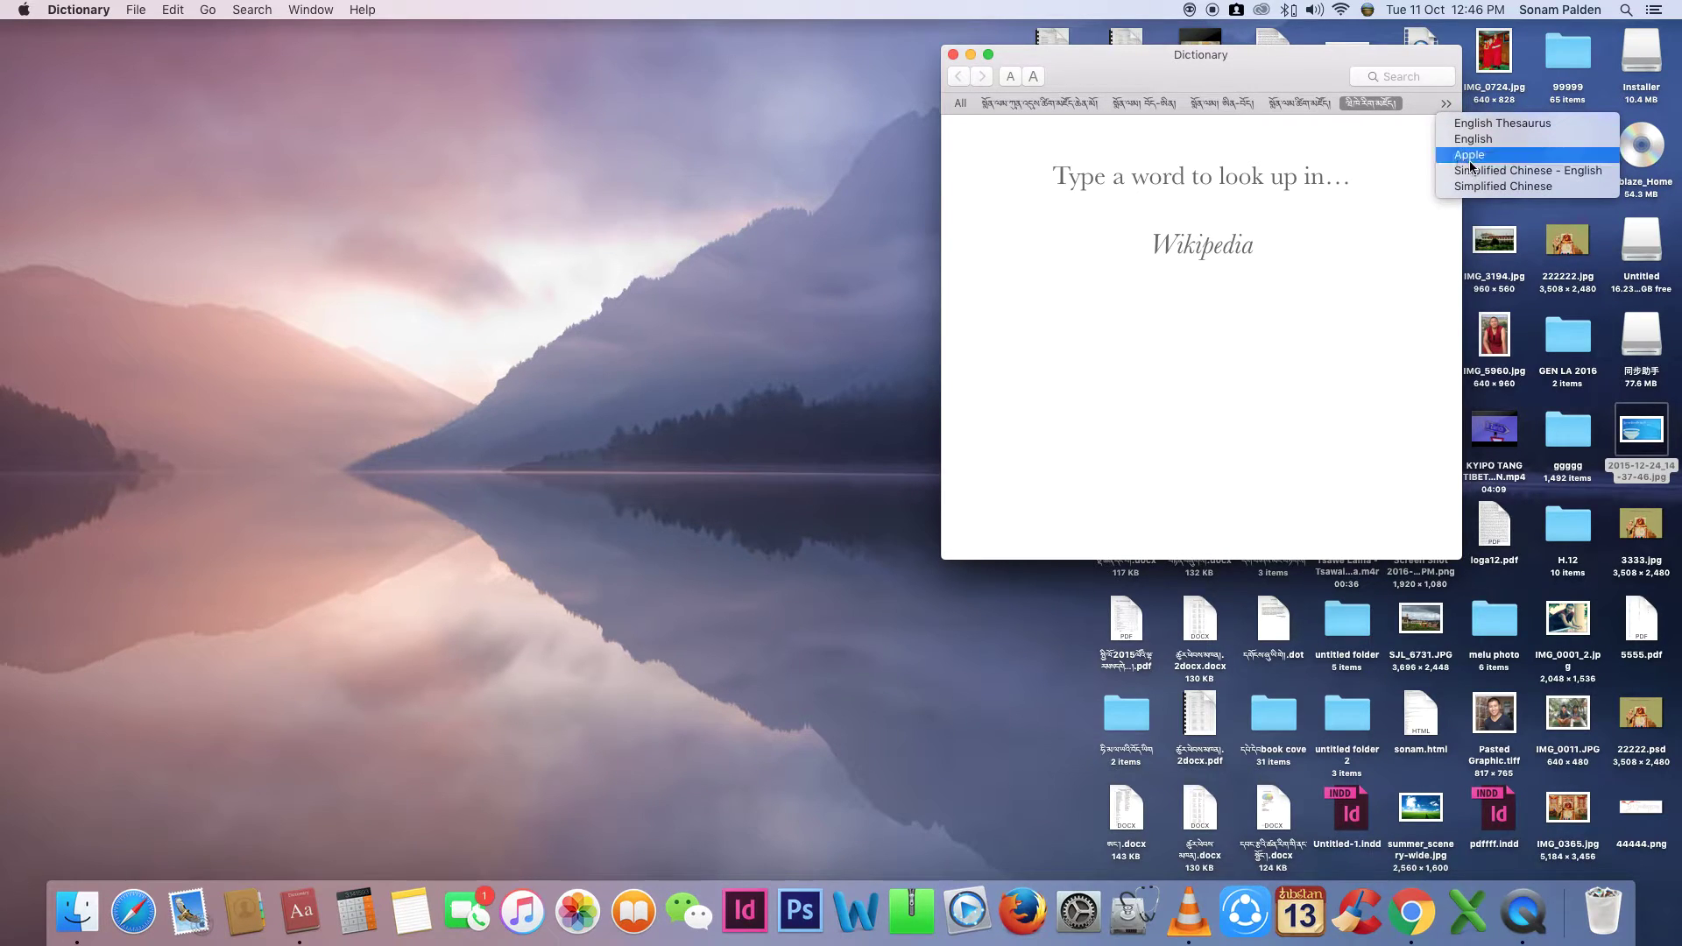
left_click(1250, 112)
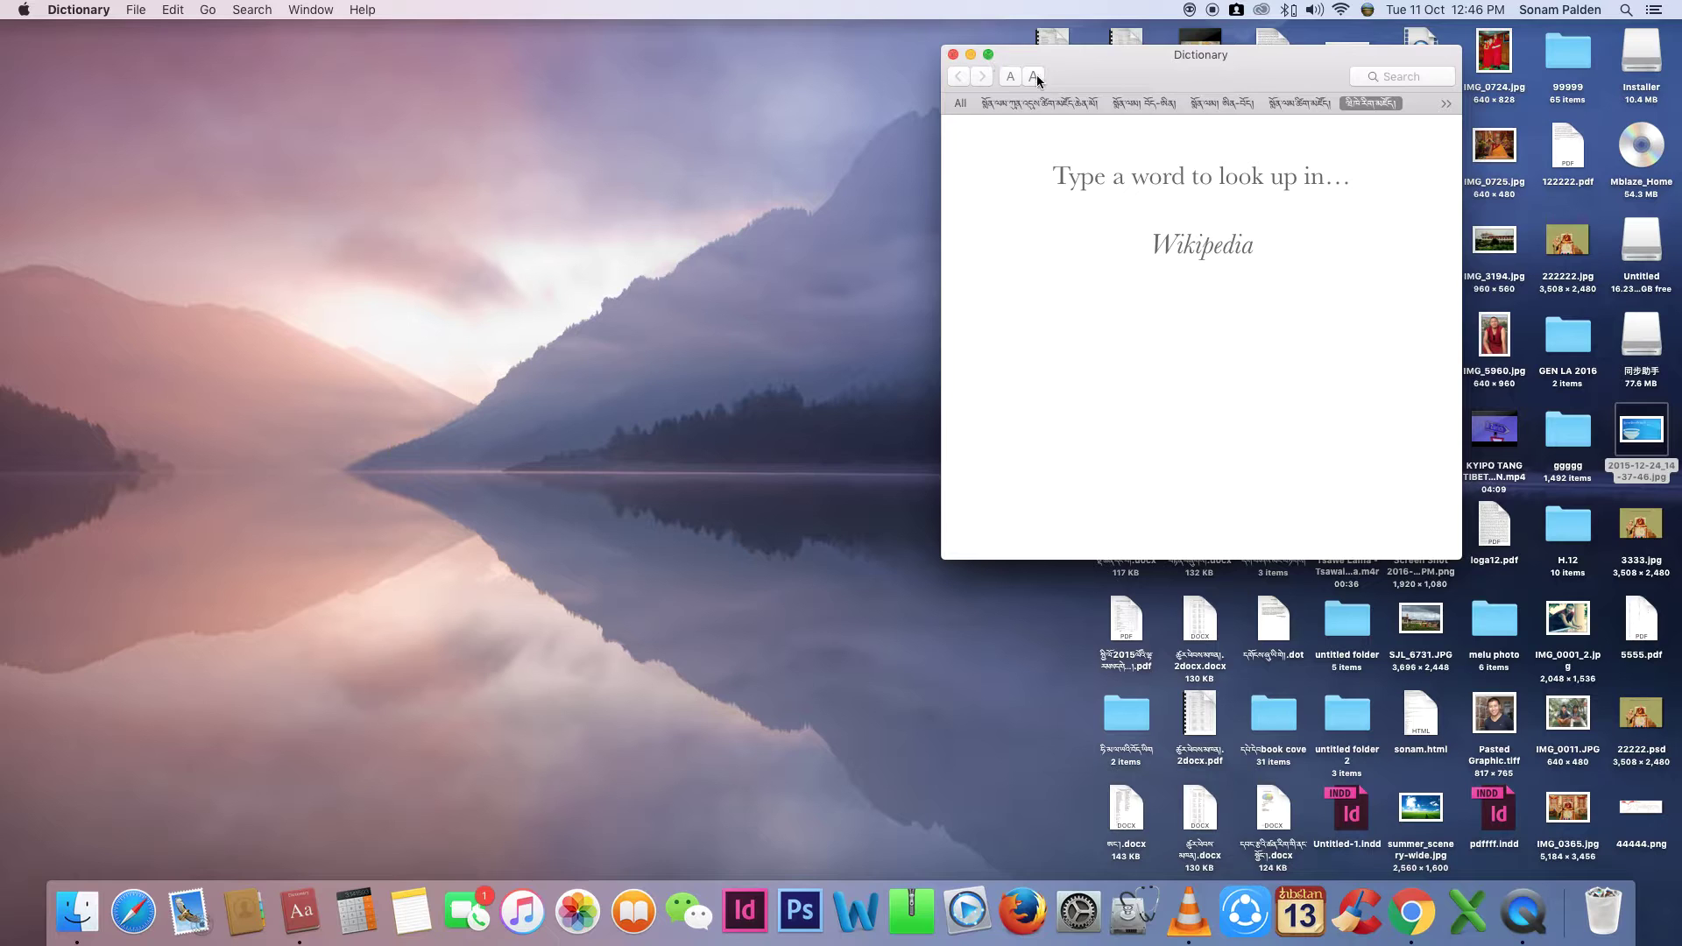
Make the Dictionary window full screen and skip the MacKeeper activation notice.
left_click(988, 54)
mouse_move(827, 6)
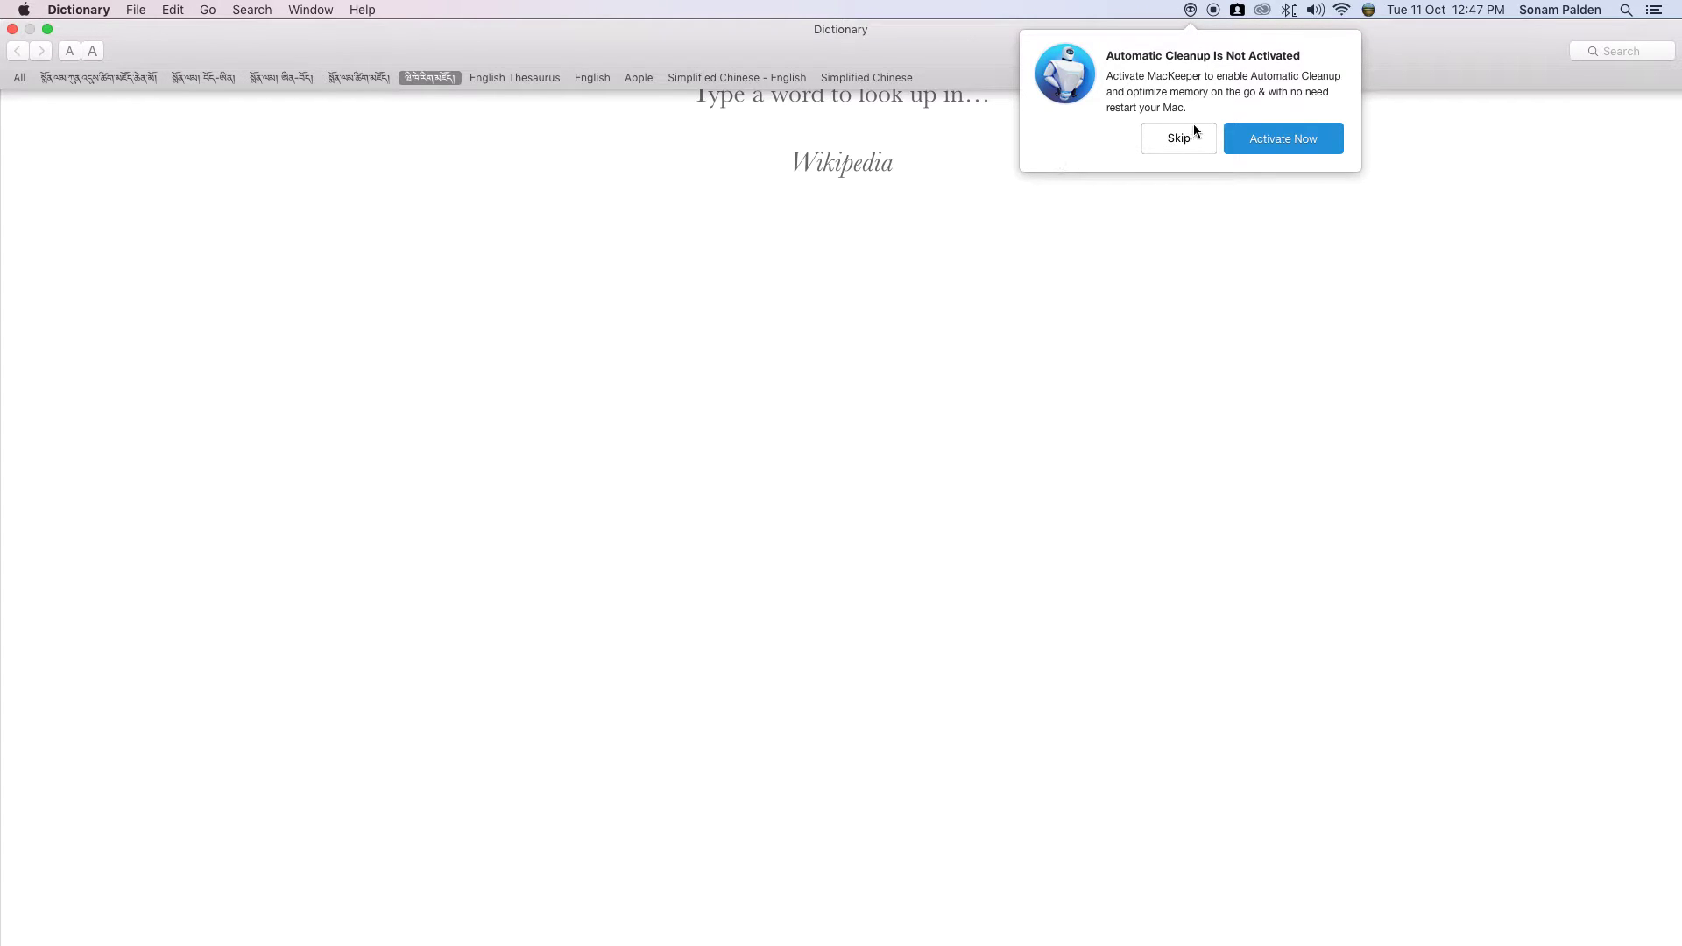
left_click(1192, 131)
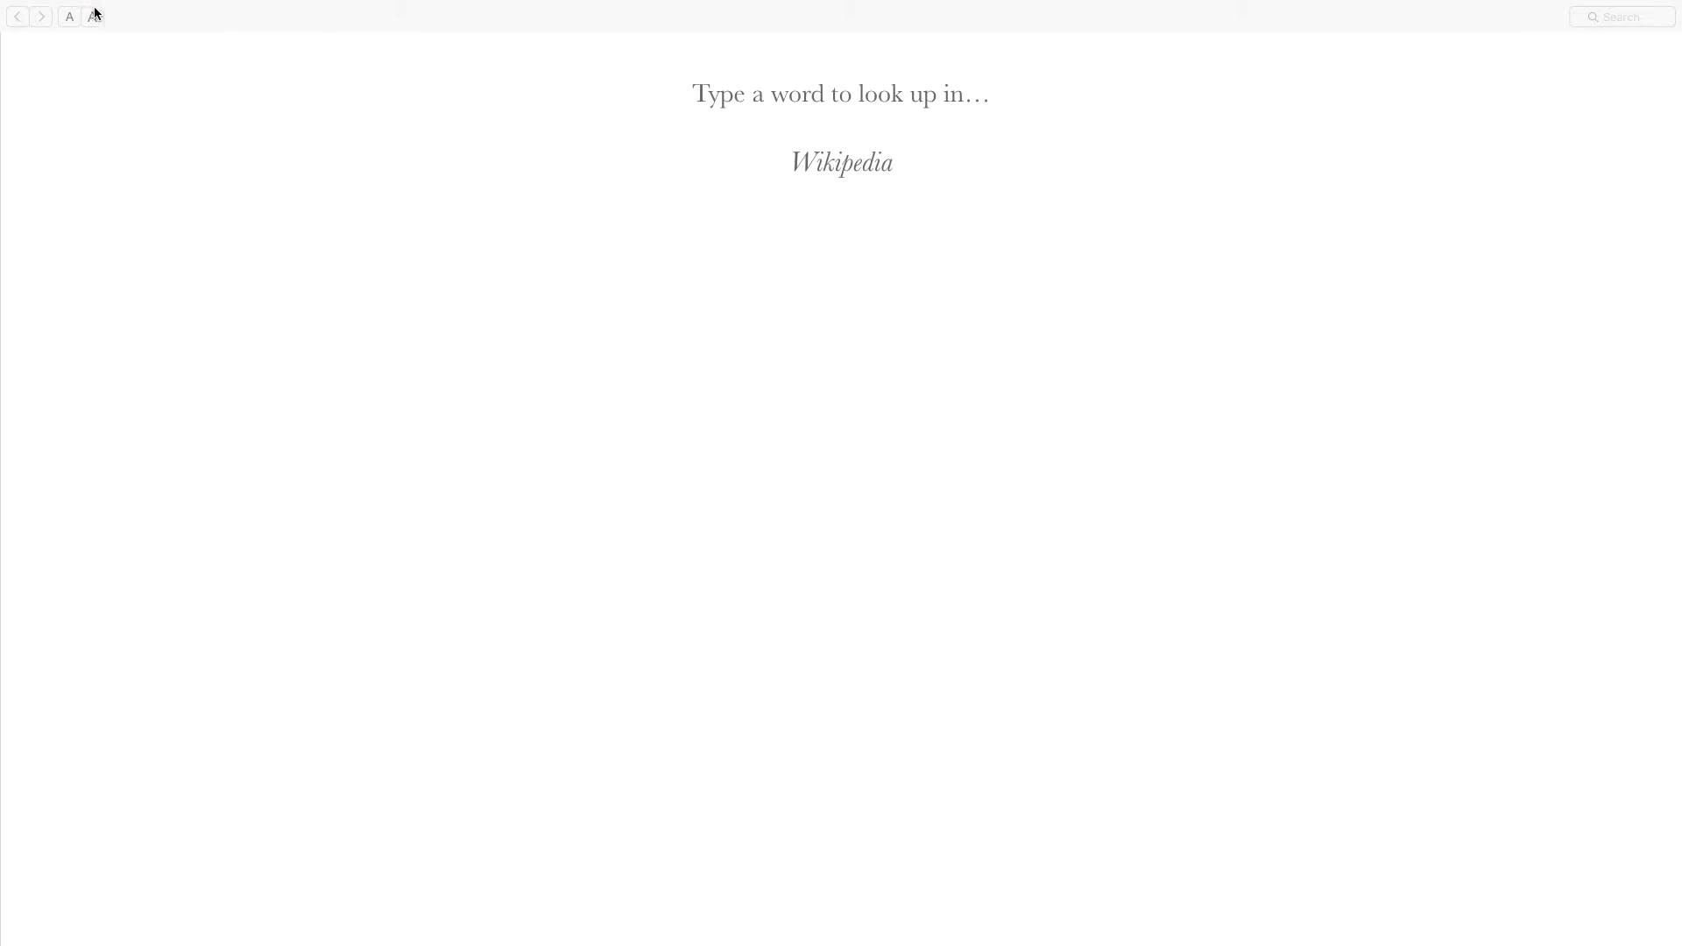
Search the Monlam Grand Tibetan Dictionary for སེ་ར and open the entry སེ་ར་བྱེས་གྲྭ་ཚང་གི་བླ་རབས་ཉེར་གཉིས་.
mouse_move(131, 2)
left_click(133, 81)
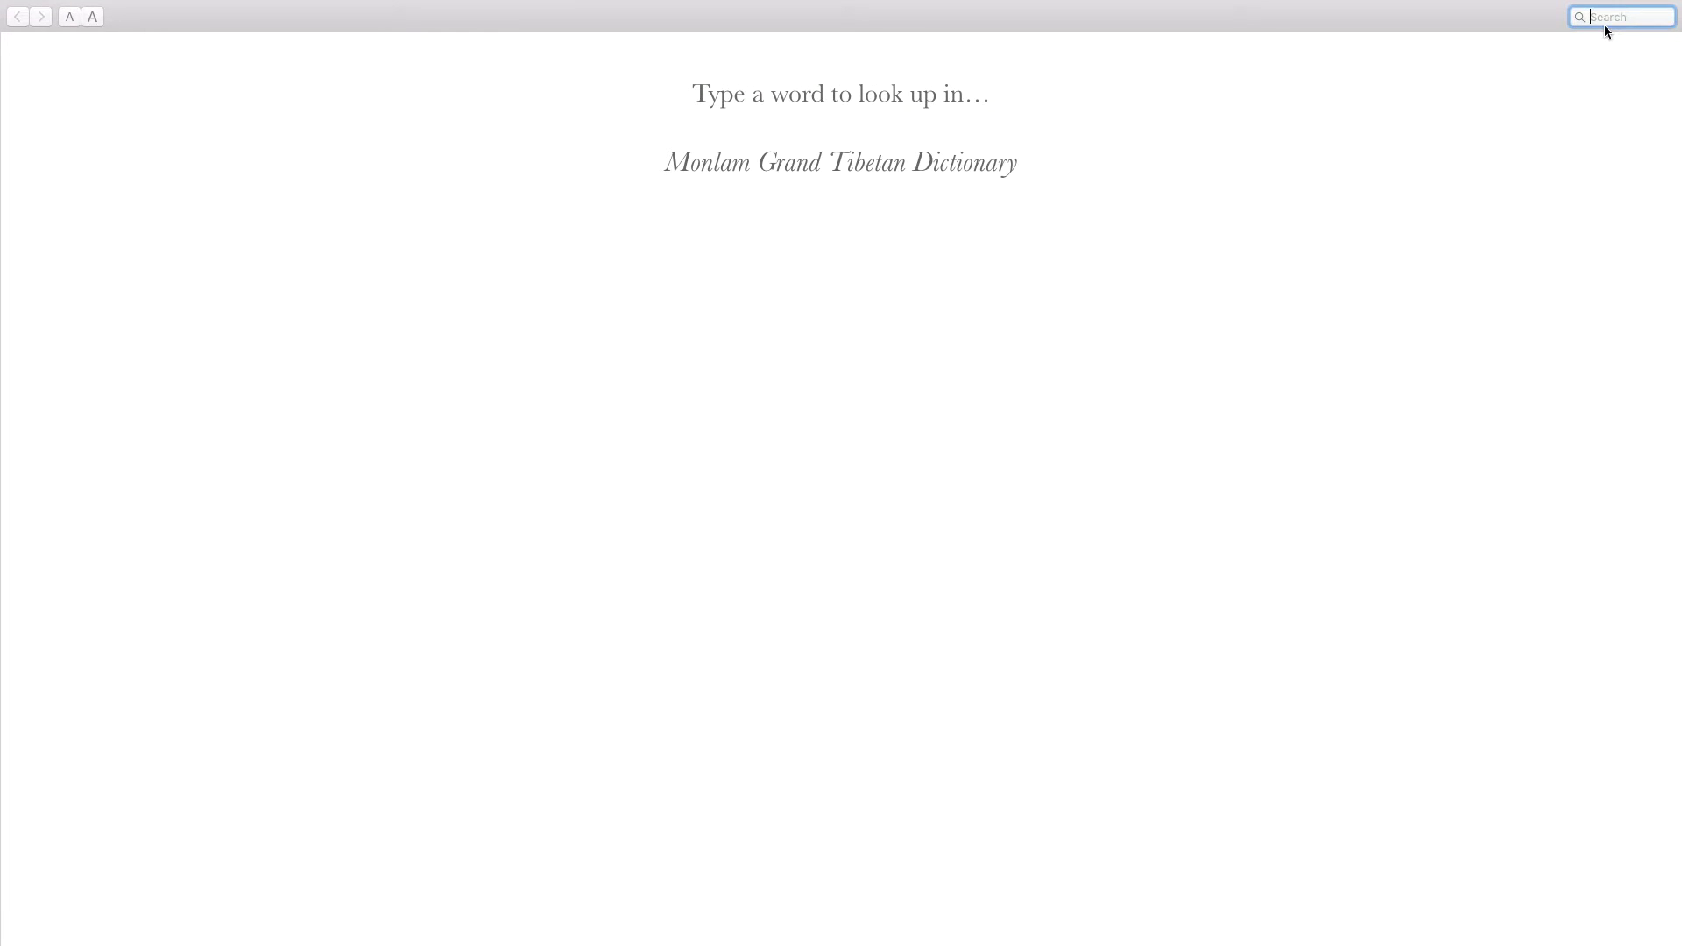
type("སེར")
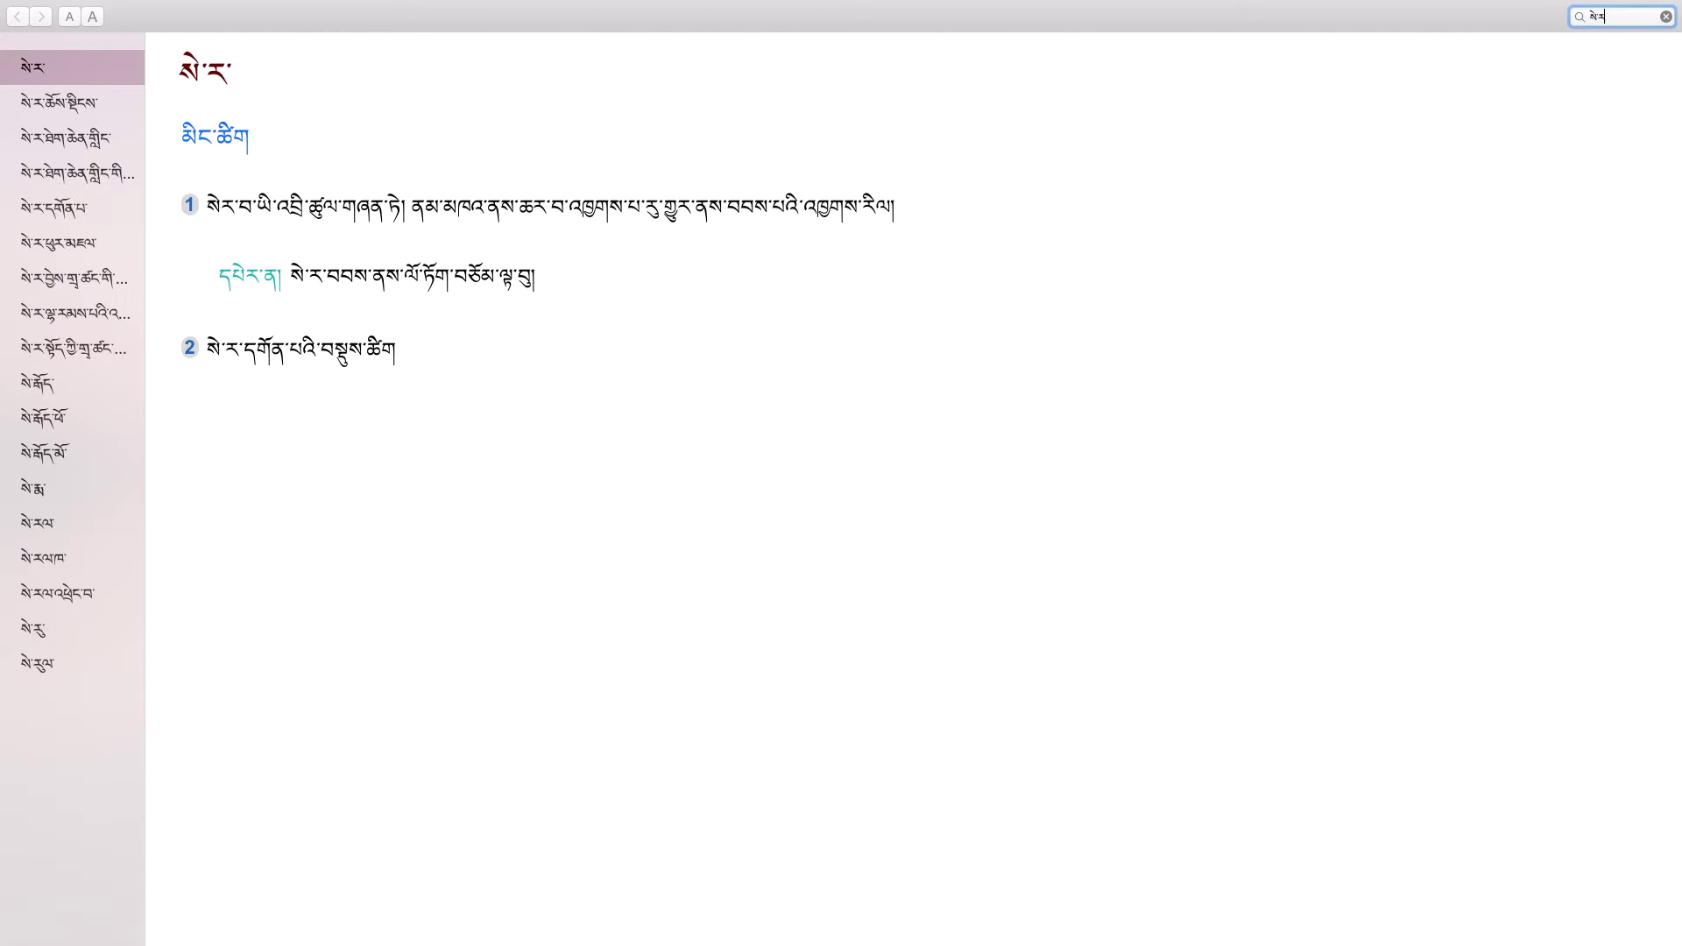
left_click(81, 280)
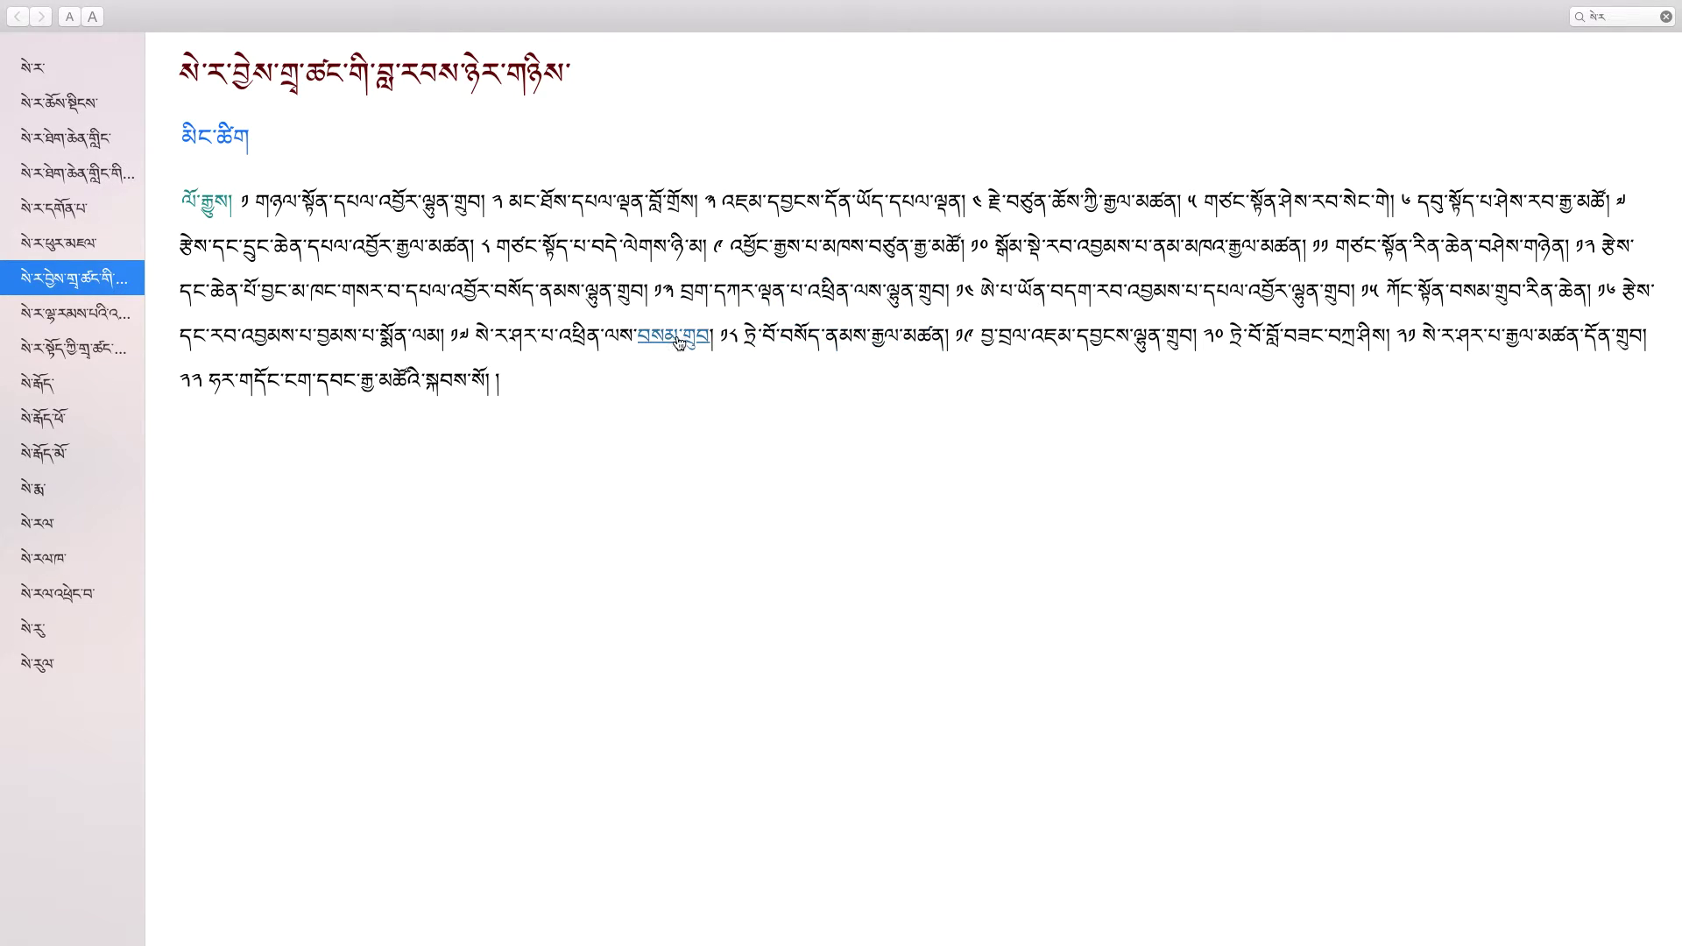
Look up the word ཉི་མ inside the entry text and read through its full definition.
right_click(686, 255)
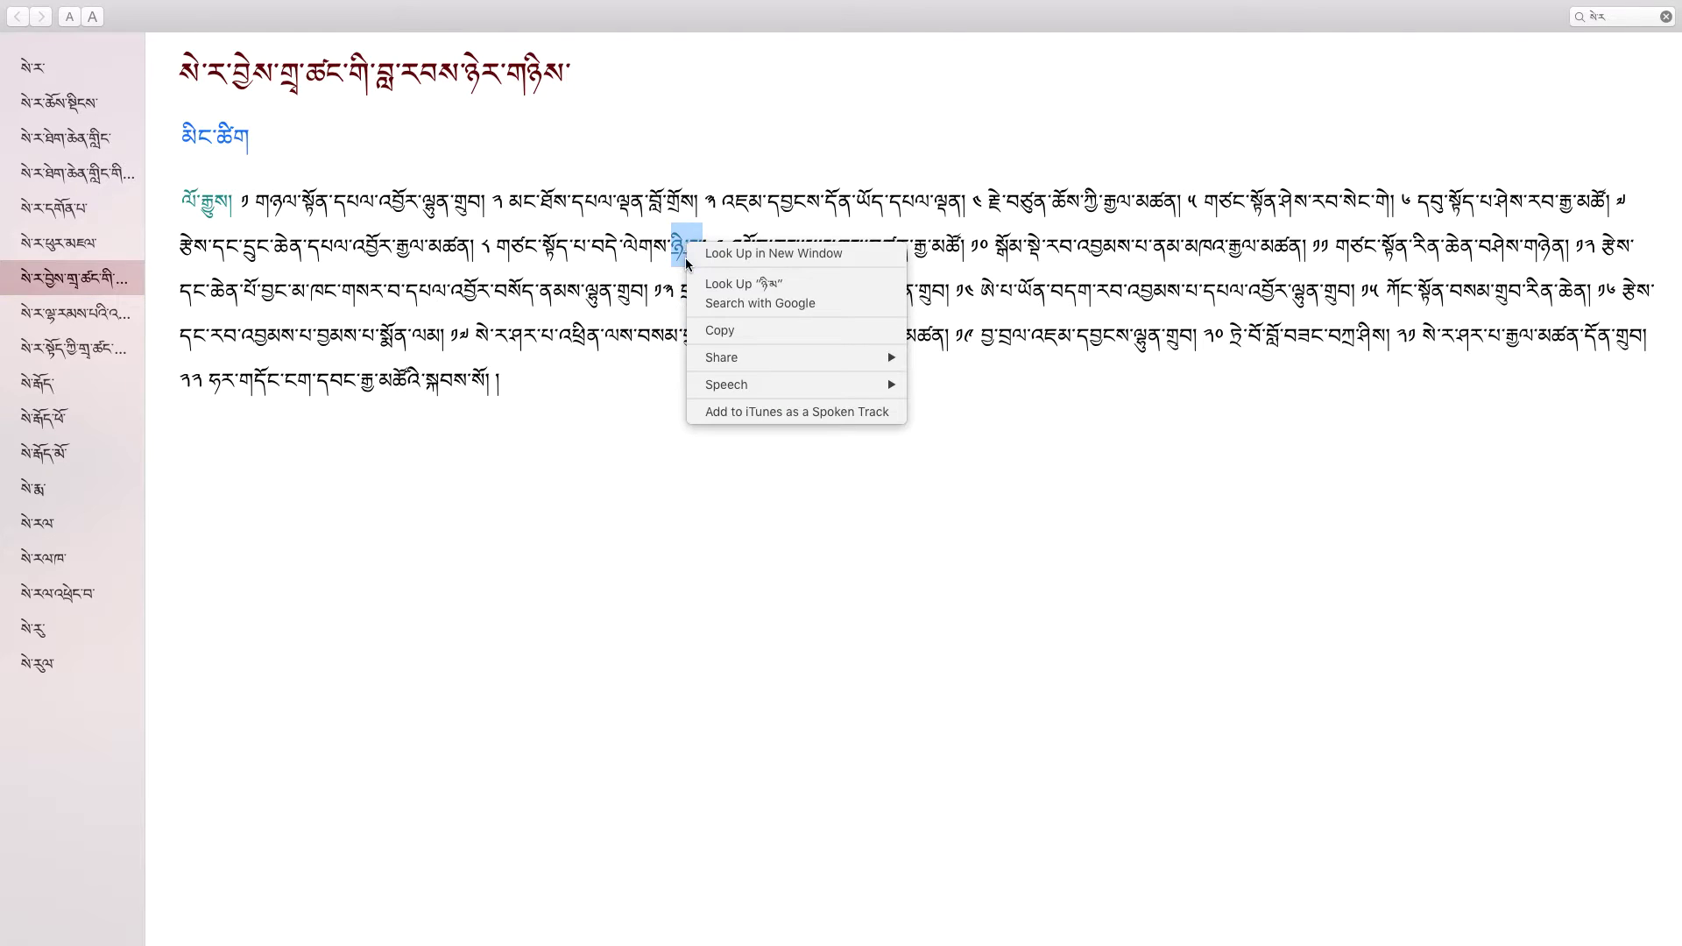
left_click(738, 284)
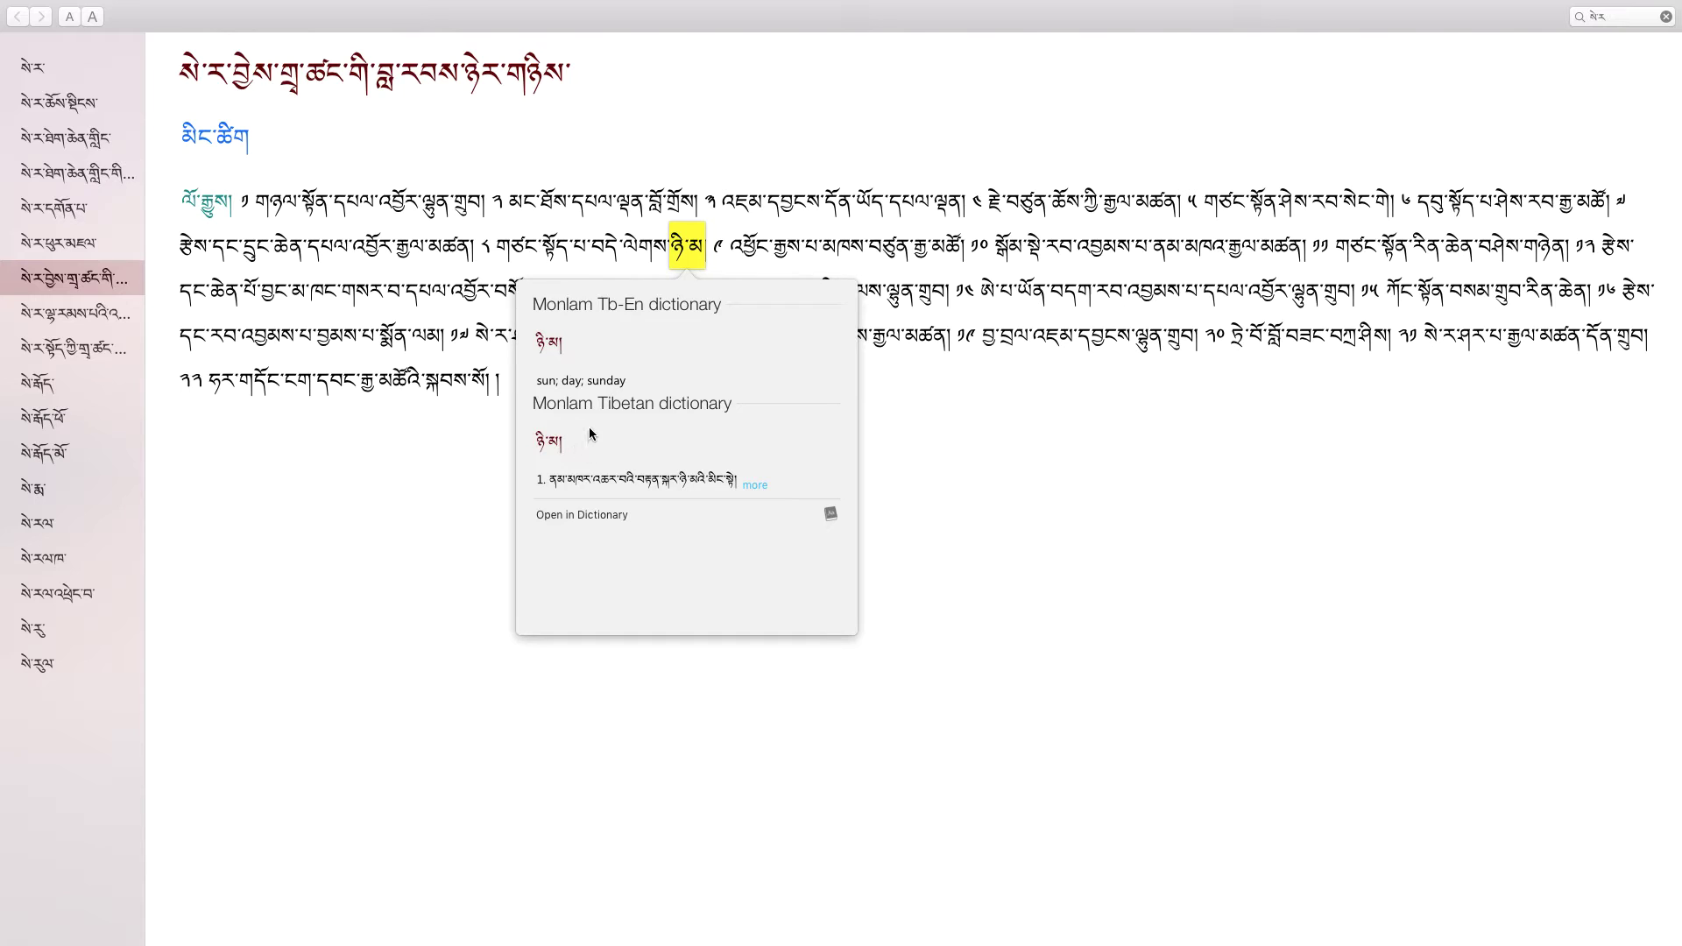
left_click(752, 491)
scroll(680, 466, "down", 5)
scroll(680, 466, "up", 6)
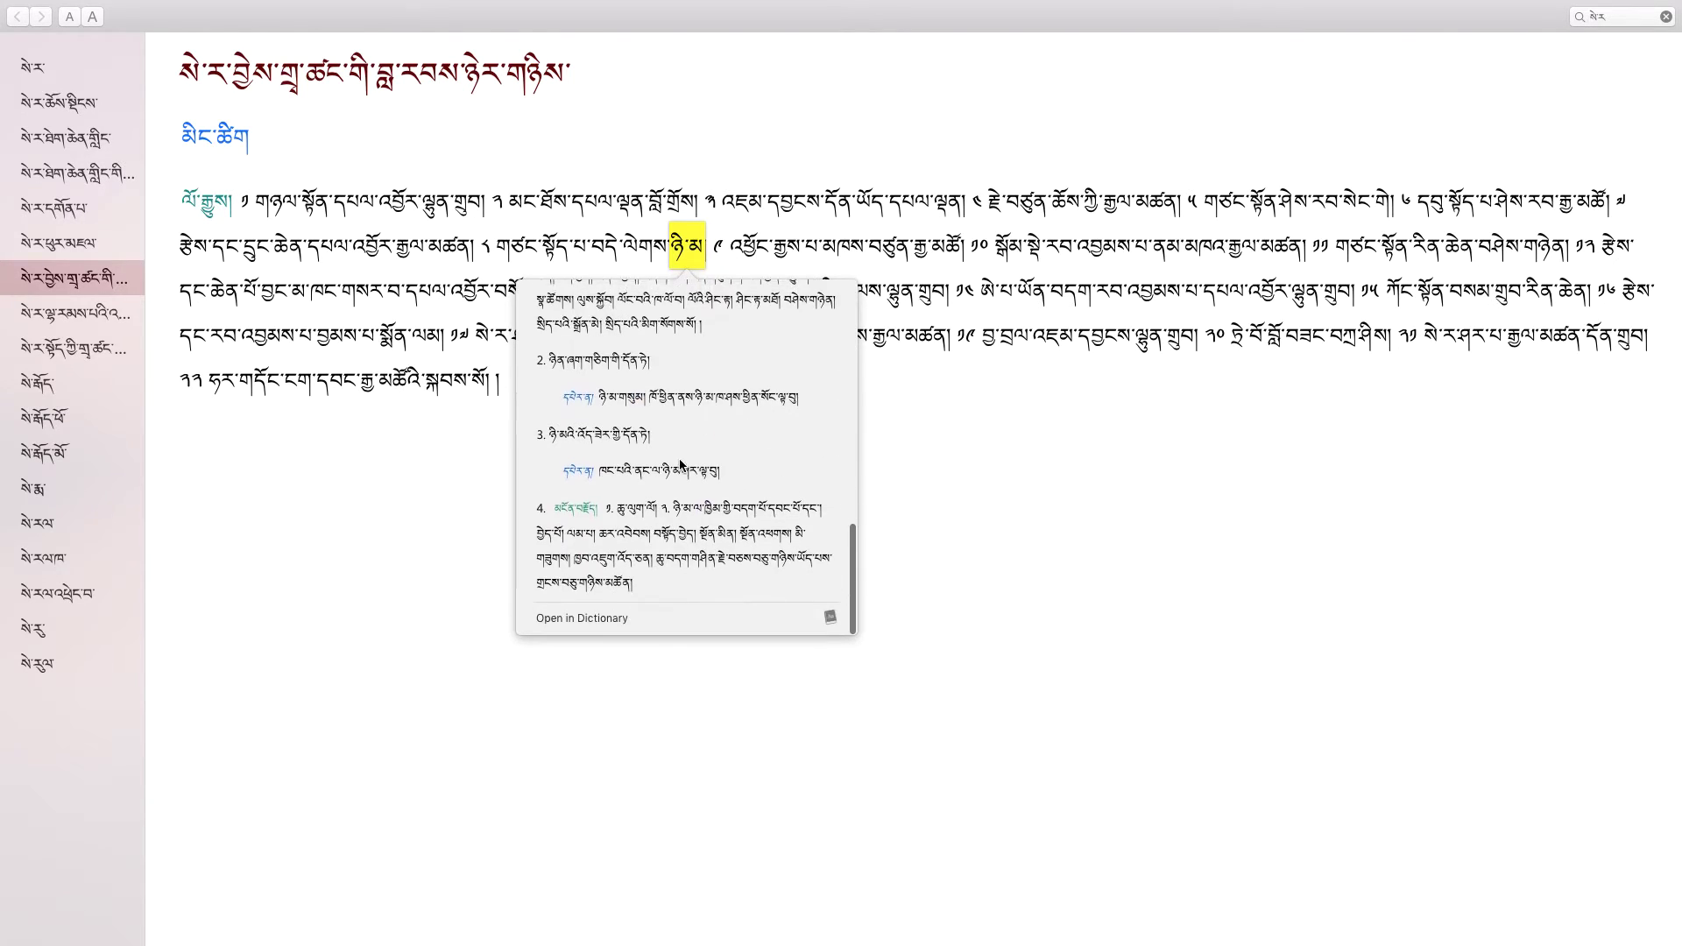
Open the entry for སྐབས from the article text, follow its linked word དེང་སྐབས and go back.
left_click(435, 397)
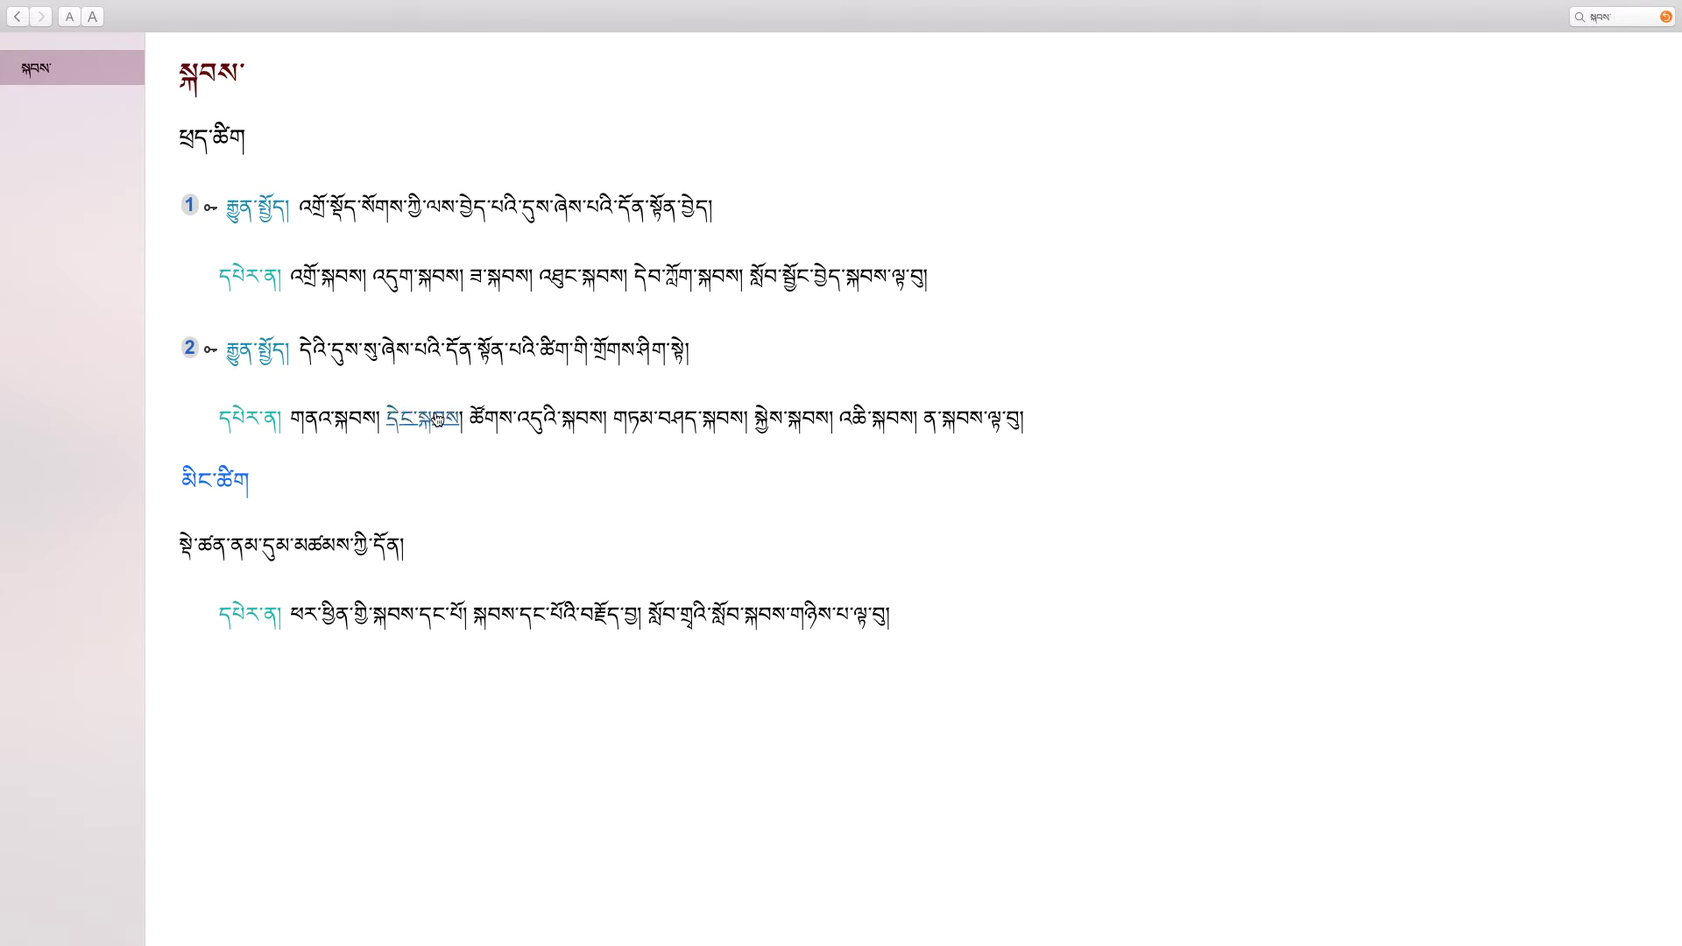
left_click(437, 418)
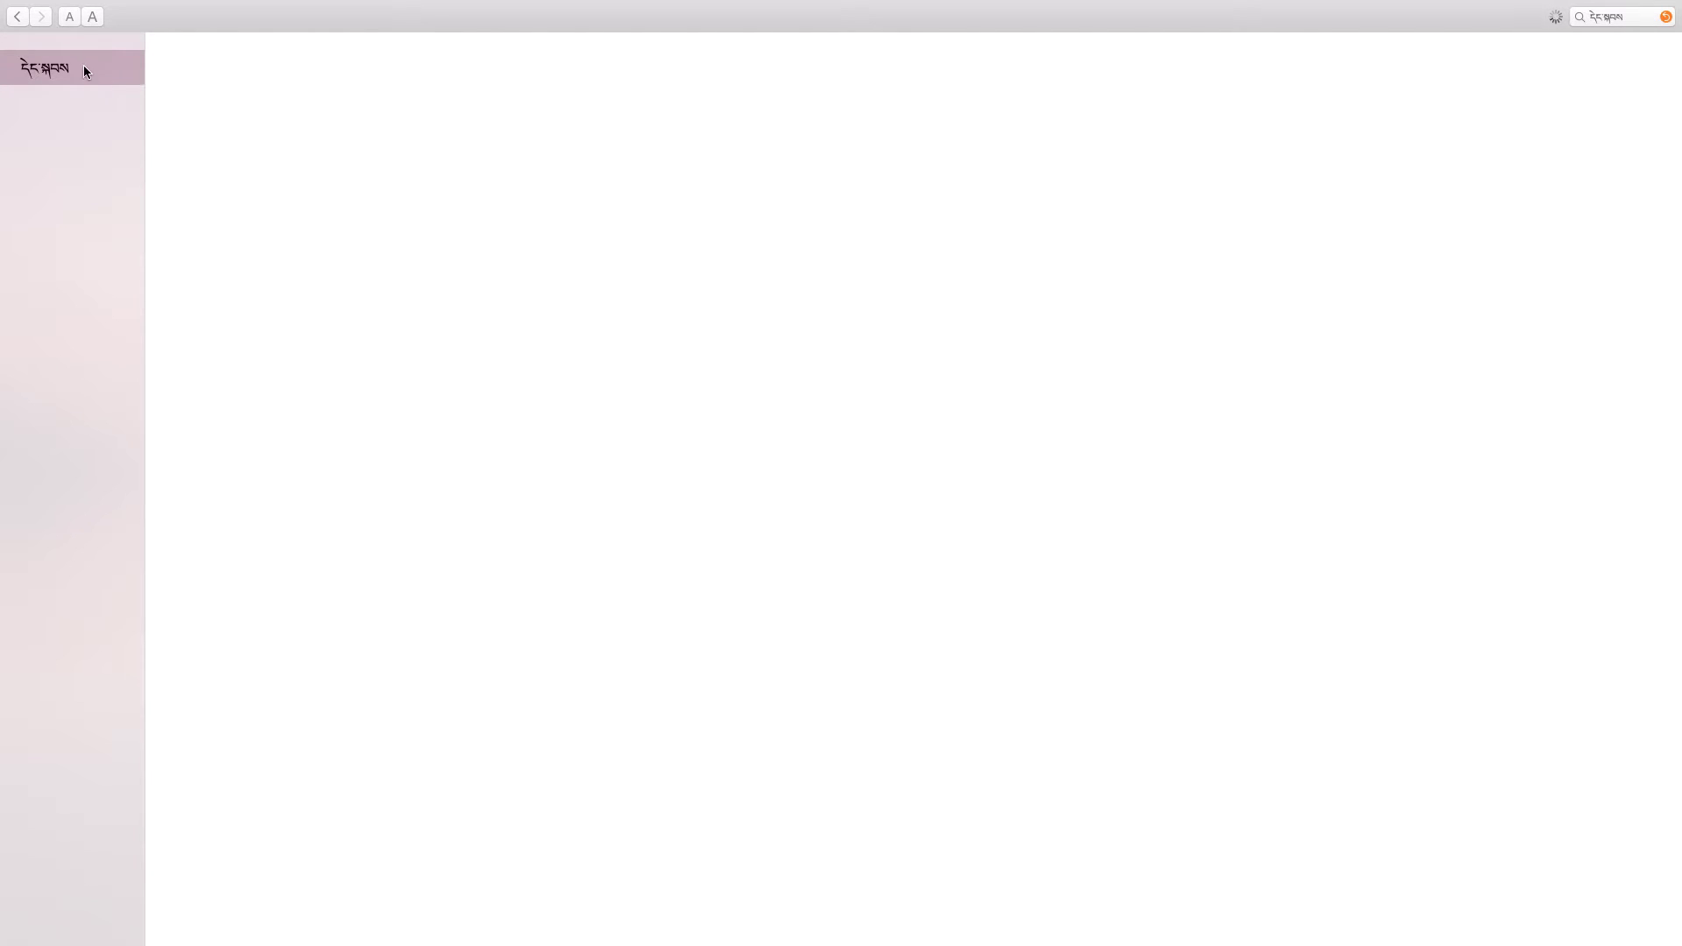
left_click(17, 16)
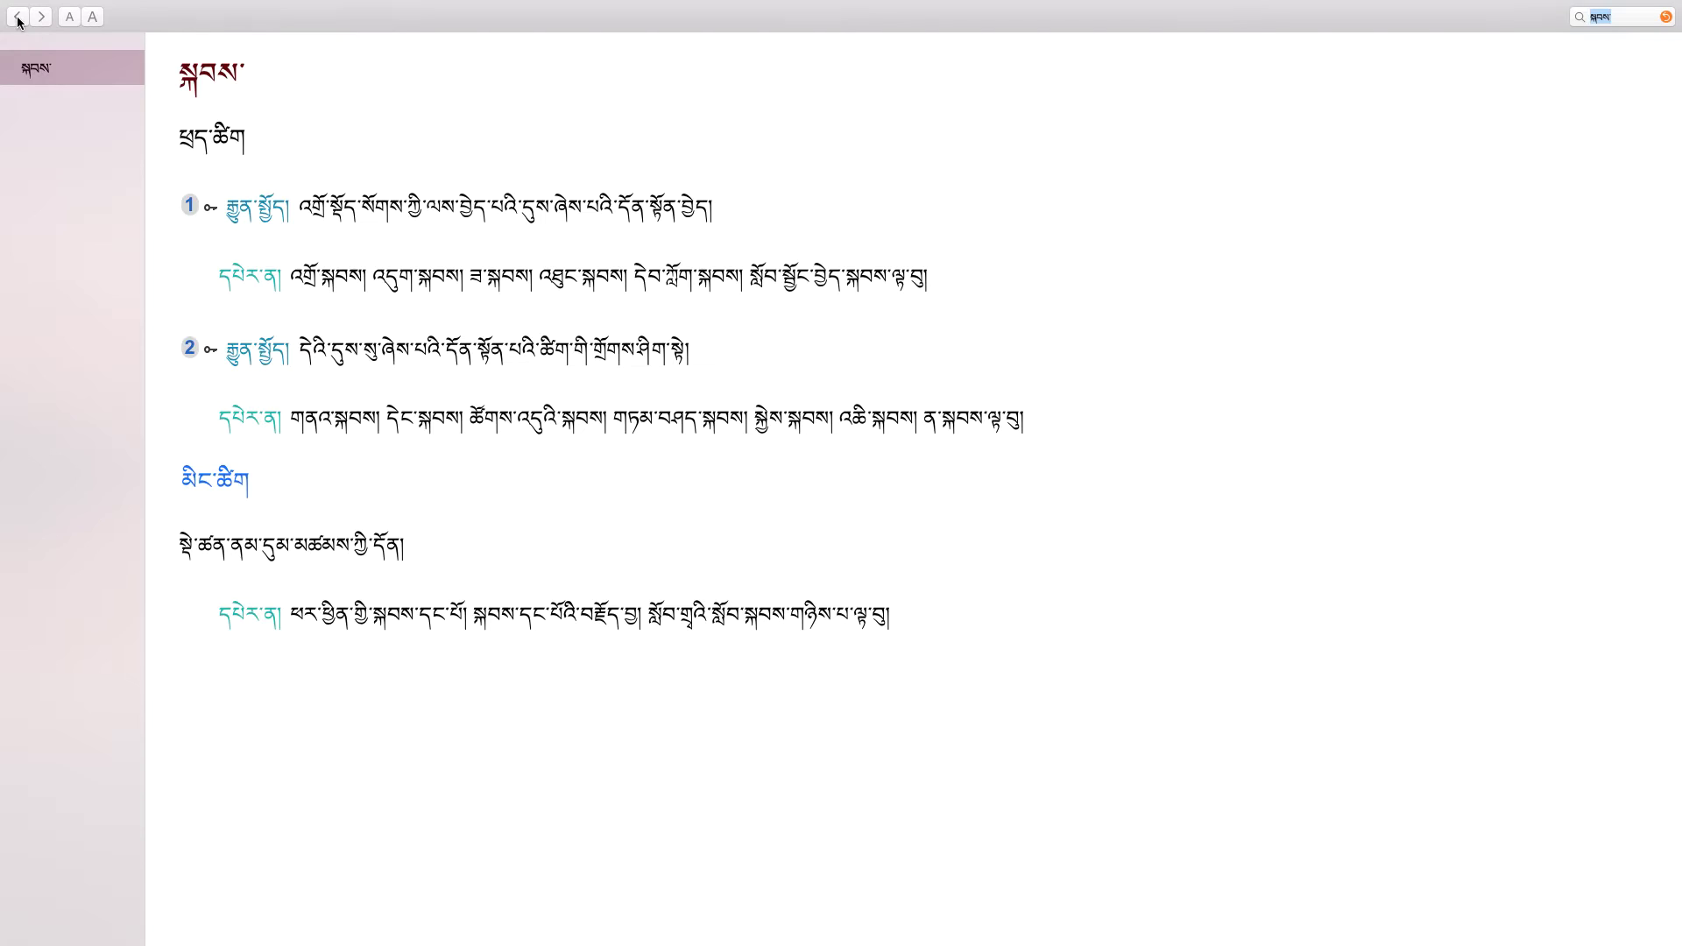
Follow linked words in the first definition of སྐབས, going back to the entry each time.
left_click(504, 280)
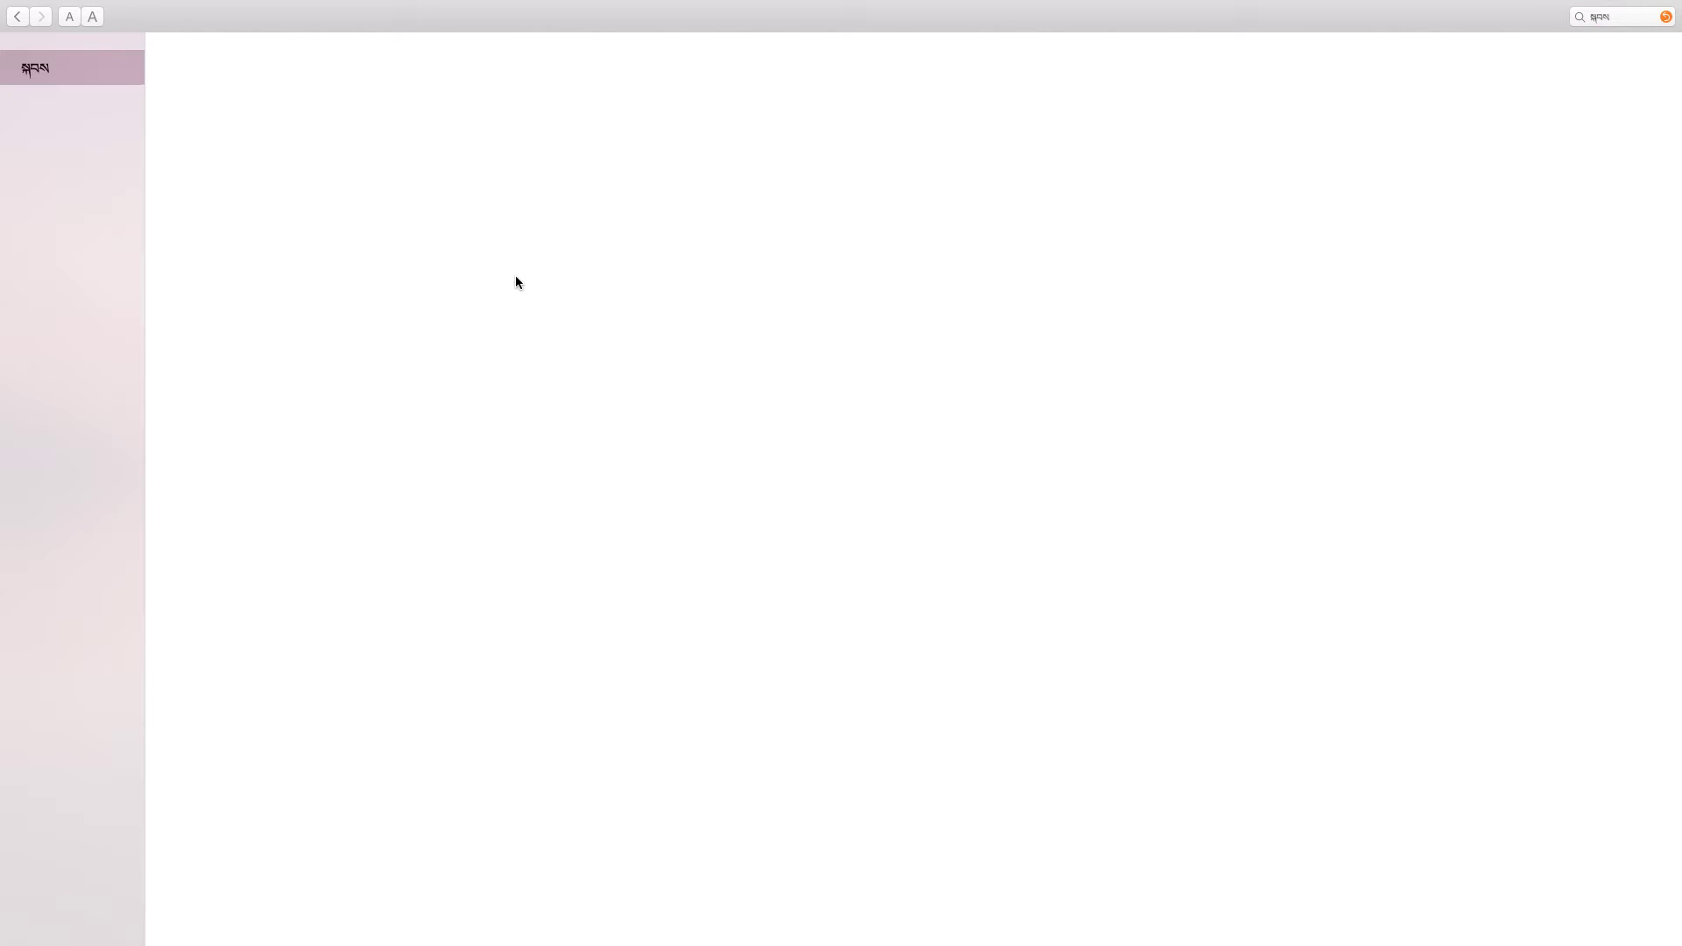
left_click(12, 18)
left_click(347, 214)
left_click(18, 17)
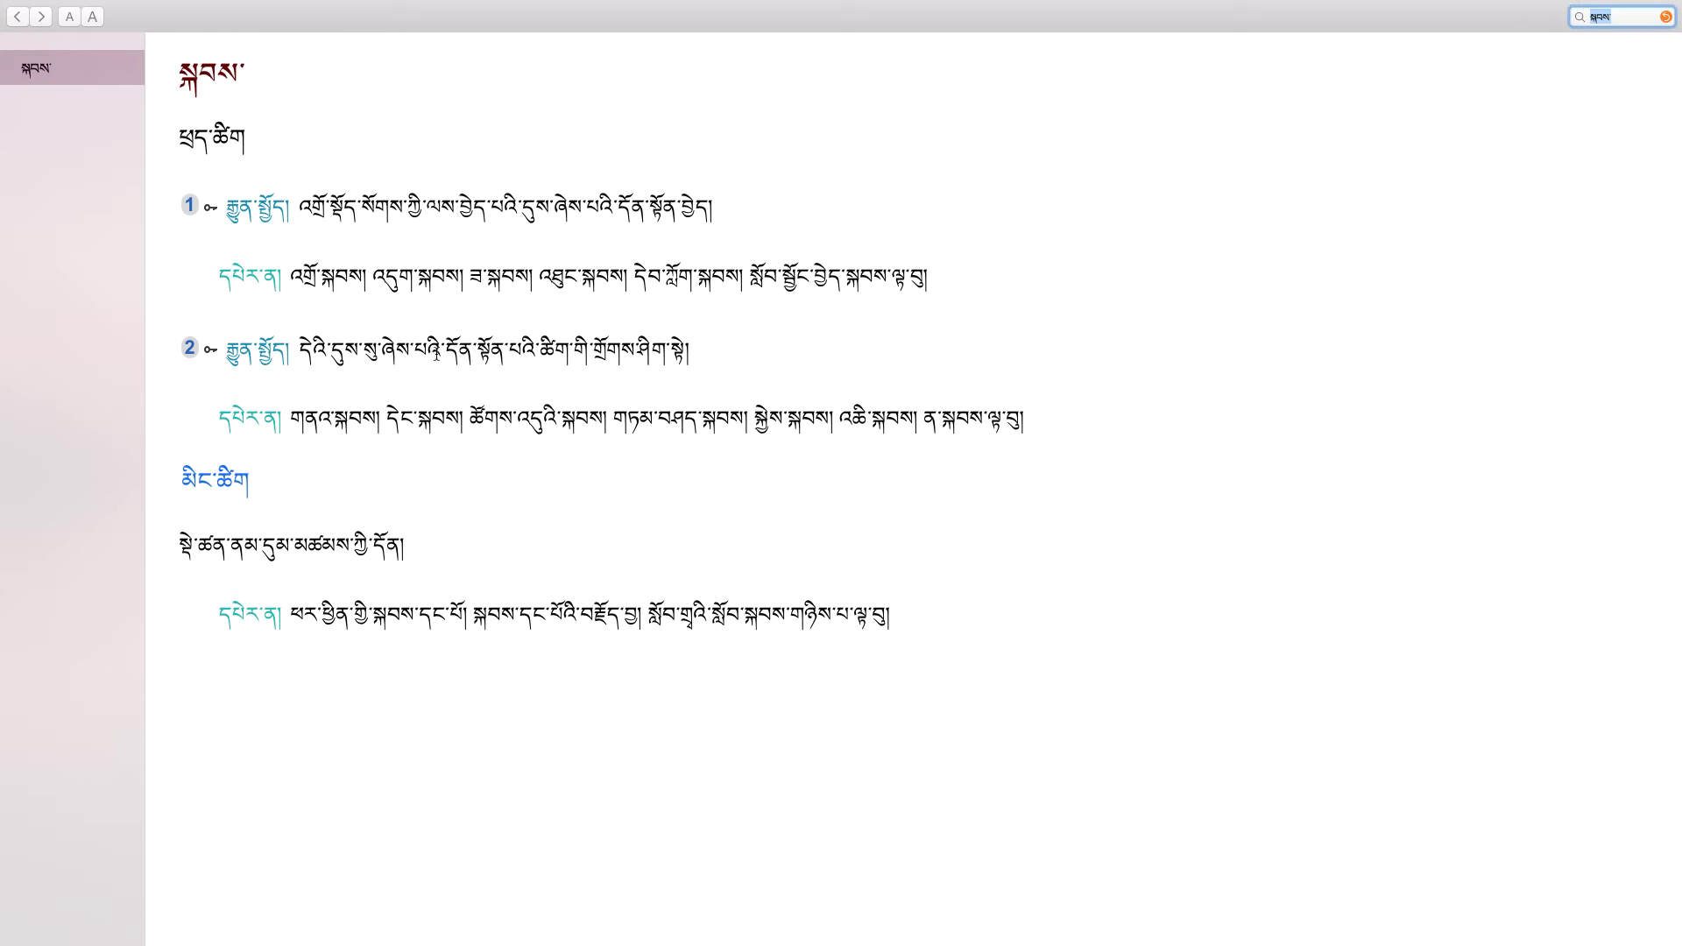
Follow the linked word གཏམ་བཤད in the second definition's examples and go back to the སྐབས entry.
left_click(657, 418)
left_click(83, 75)
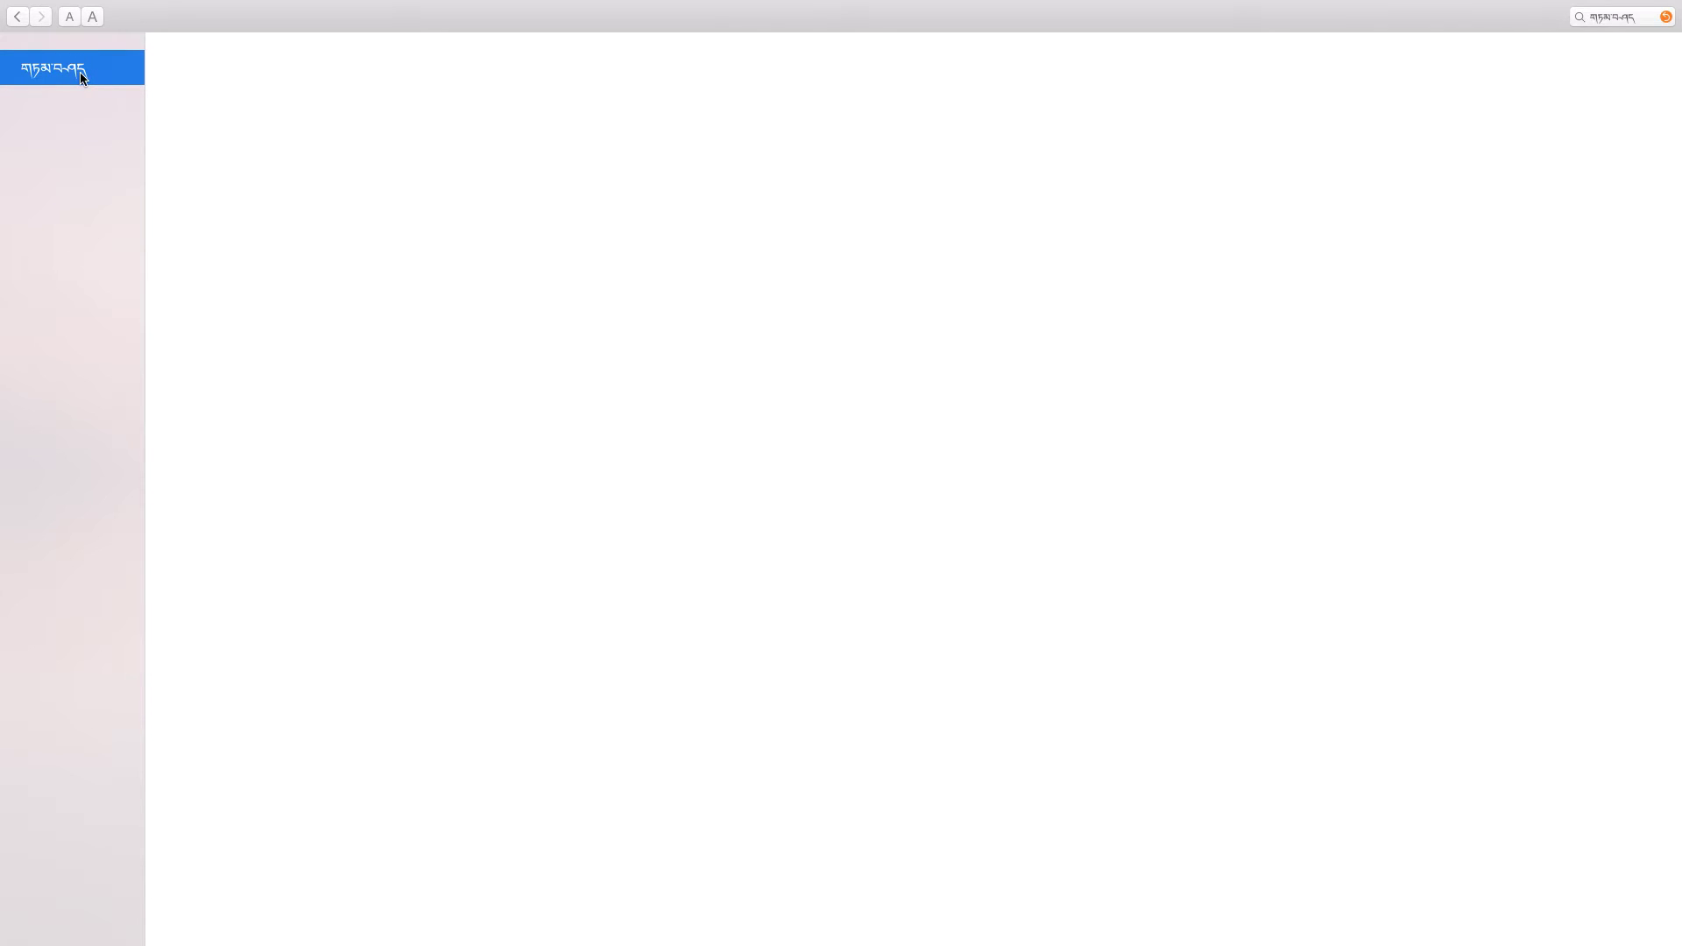
mouse_move(7, 3)
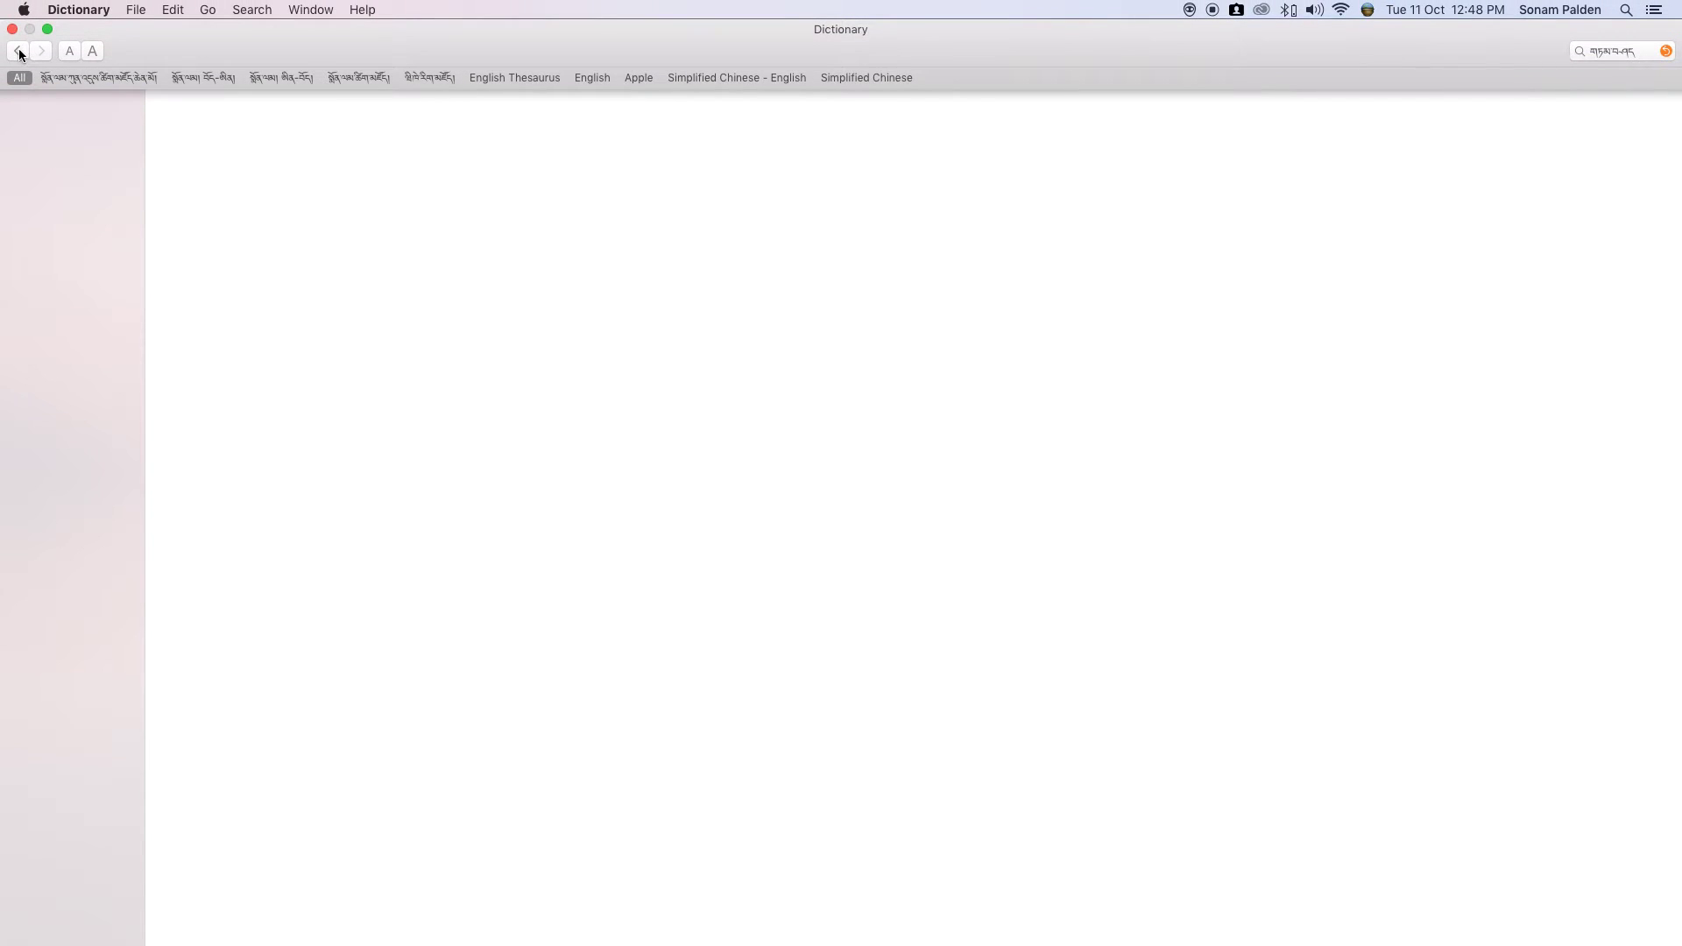
left_click(19, 52)
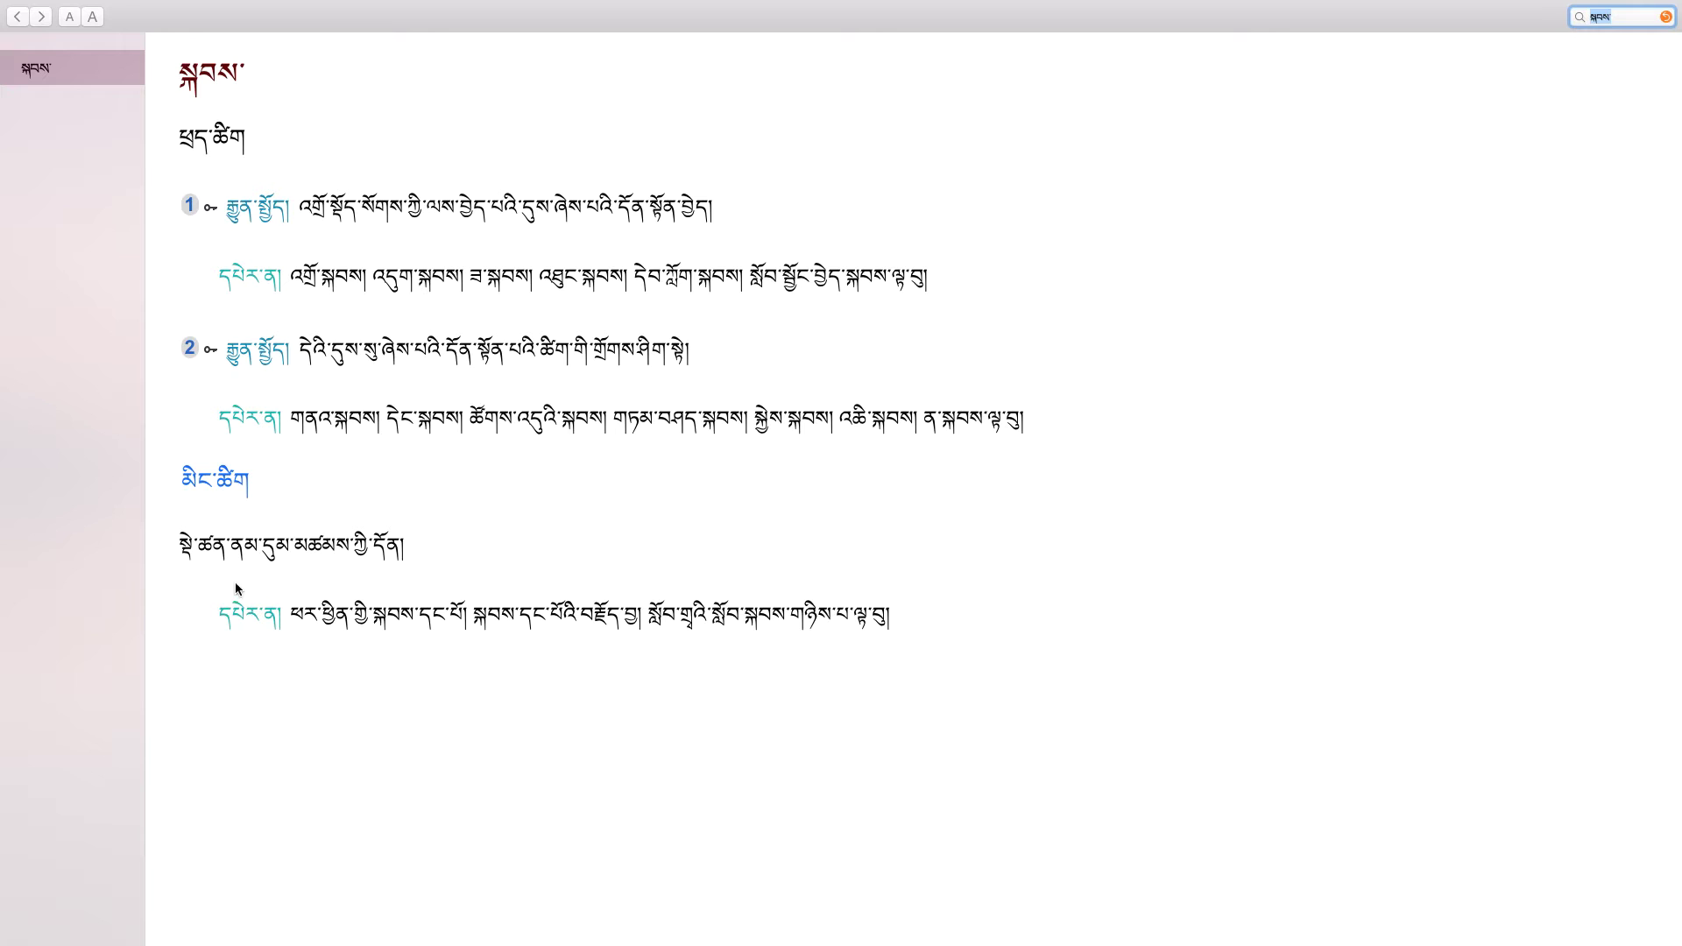
Look up the word མཚམས in the noun definition, read through its pop-up definition and dismiss it.
right_click(317, 552)
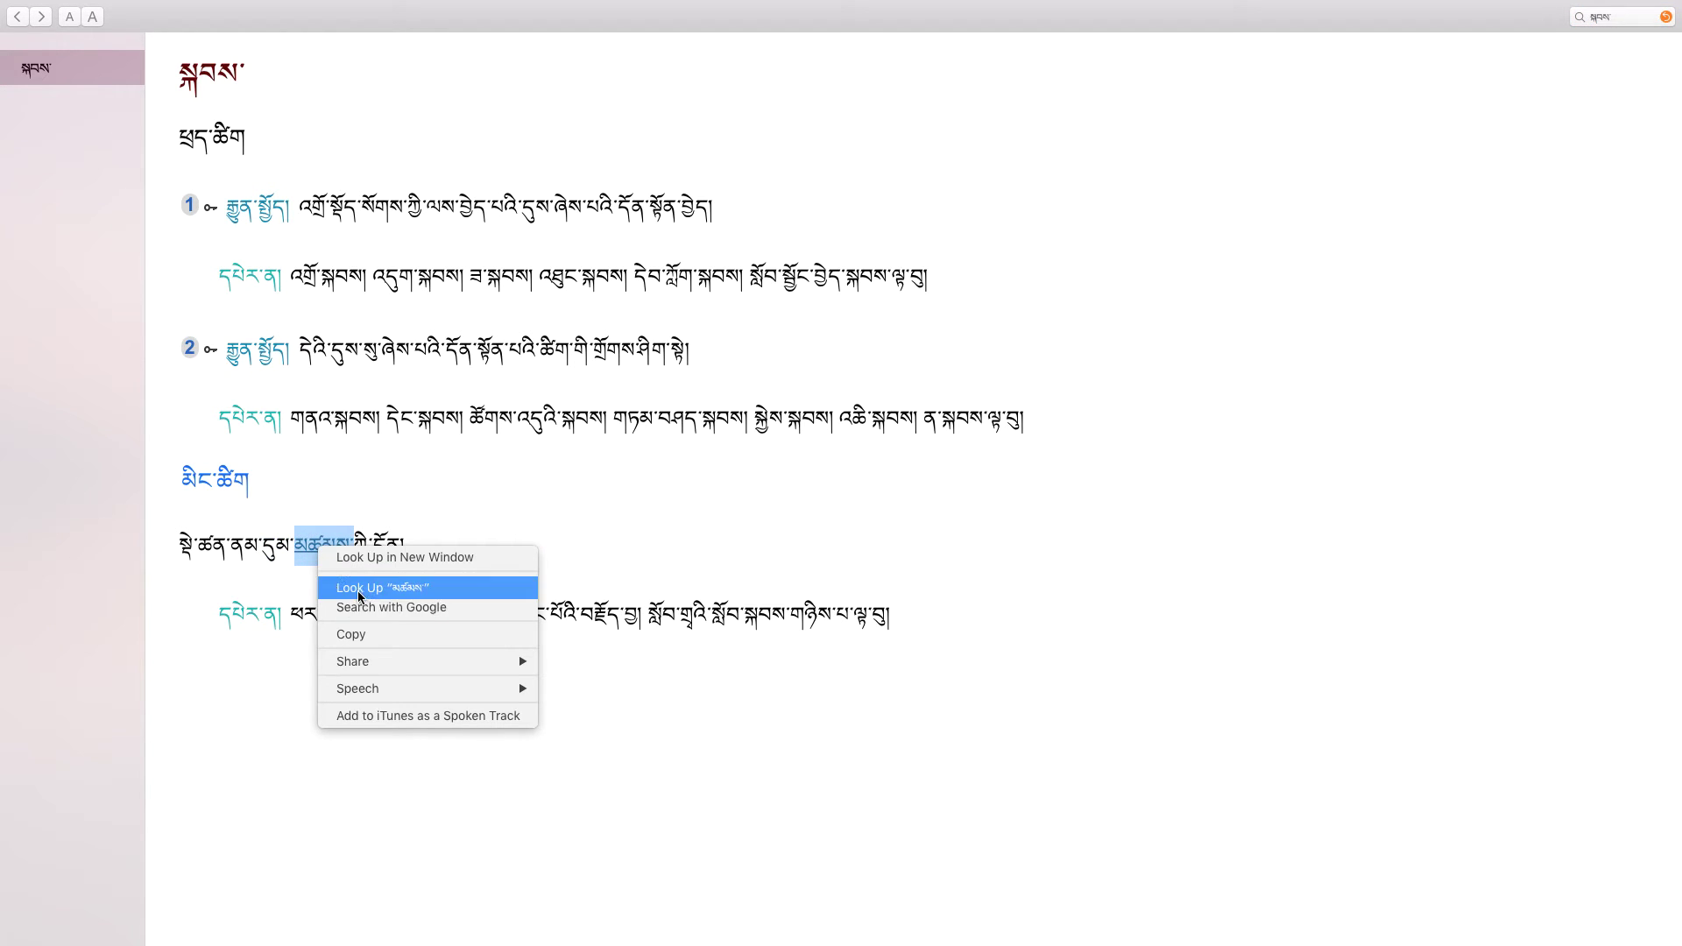
left_click(354, 587)
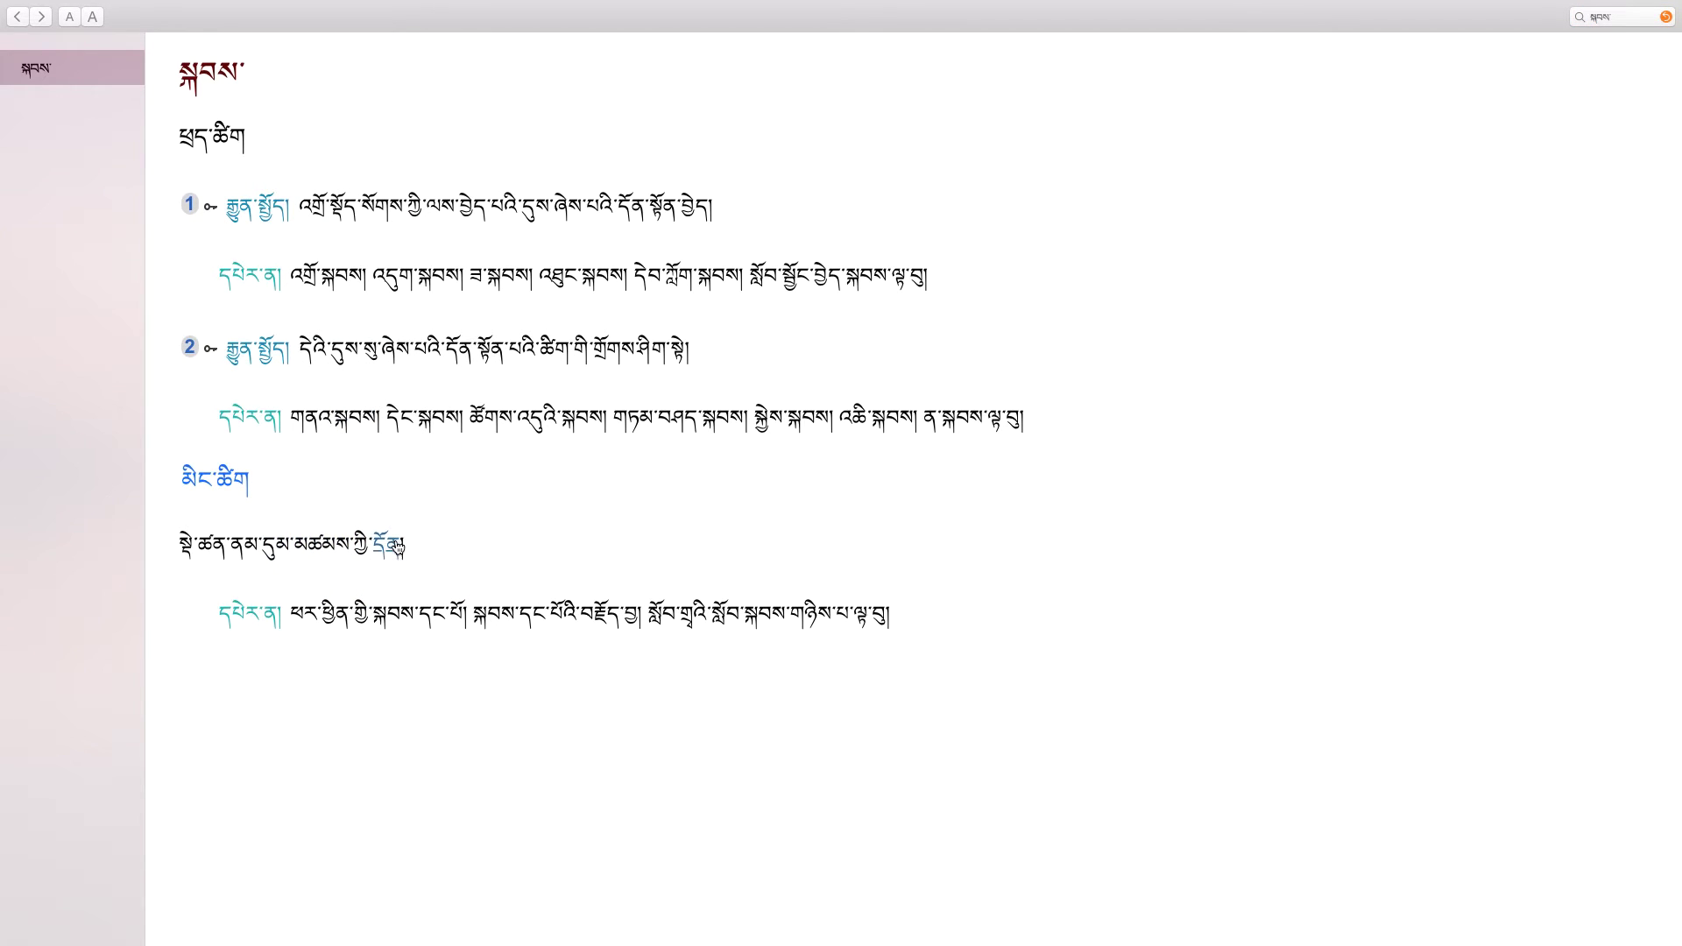
right_click(345, 548)
left_click(391, 576)
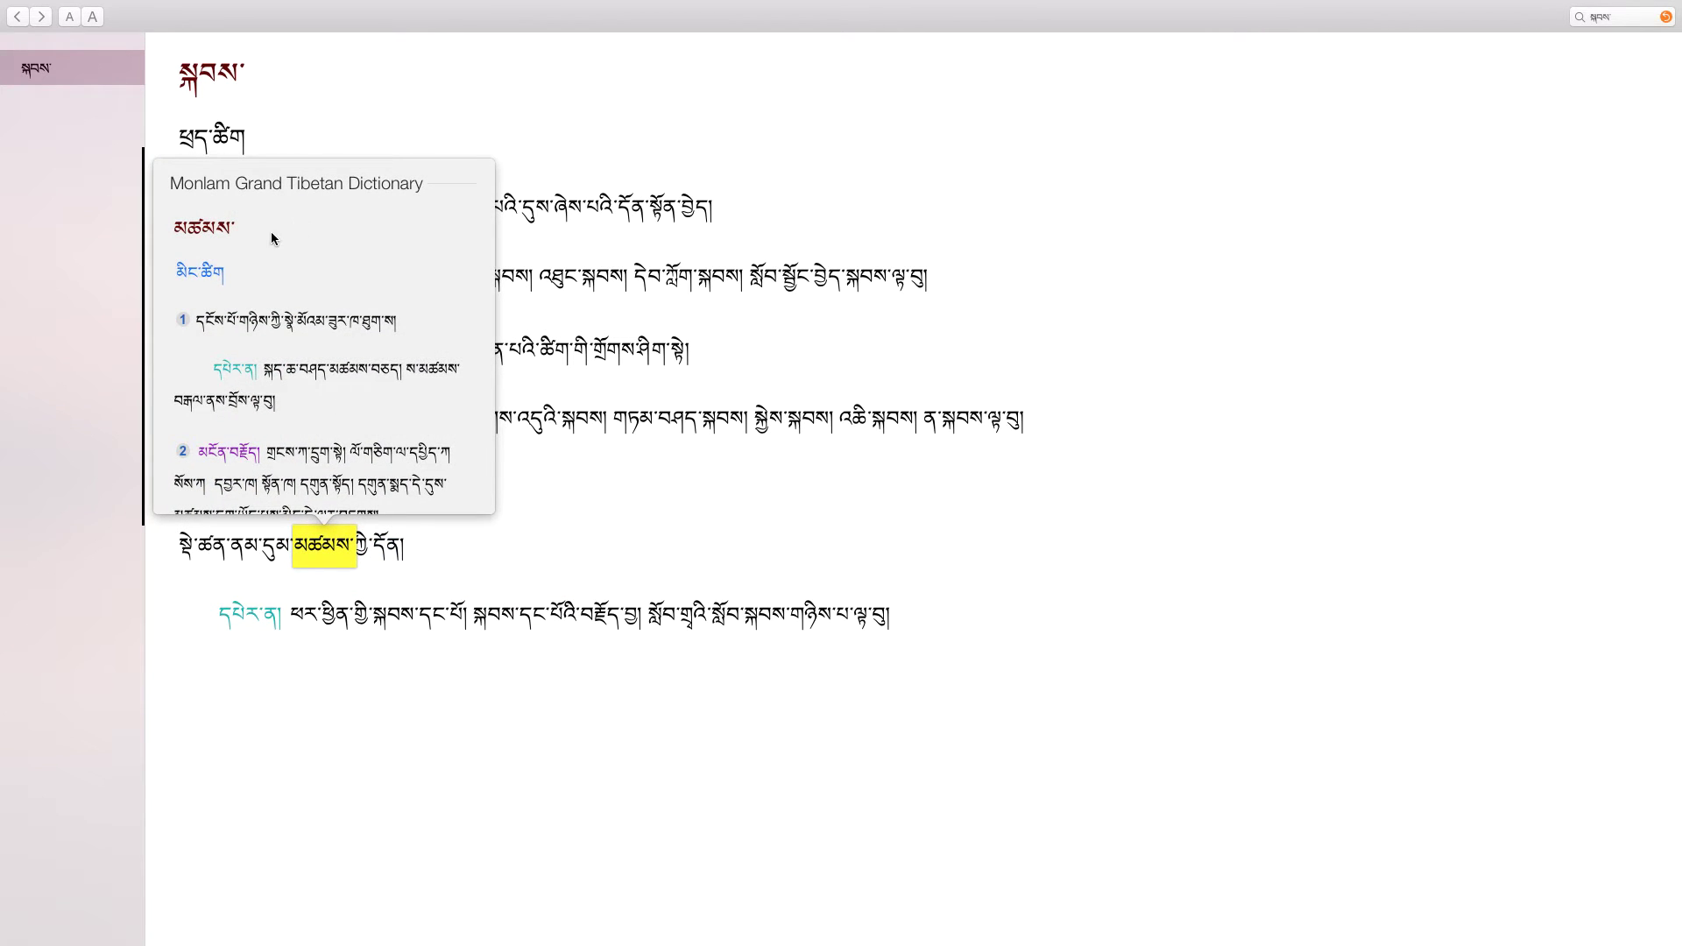
scroll(263, 333, "down", 2)
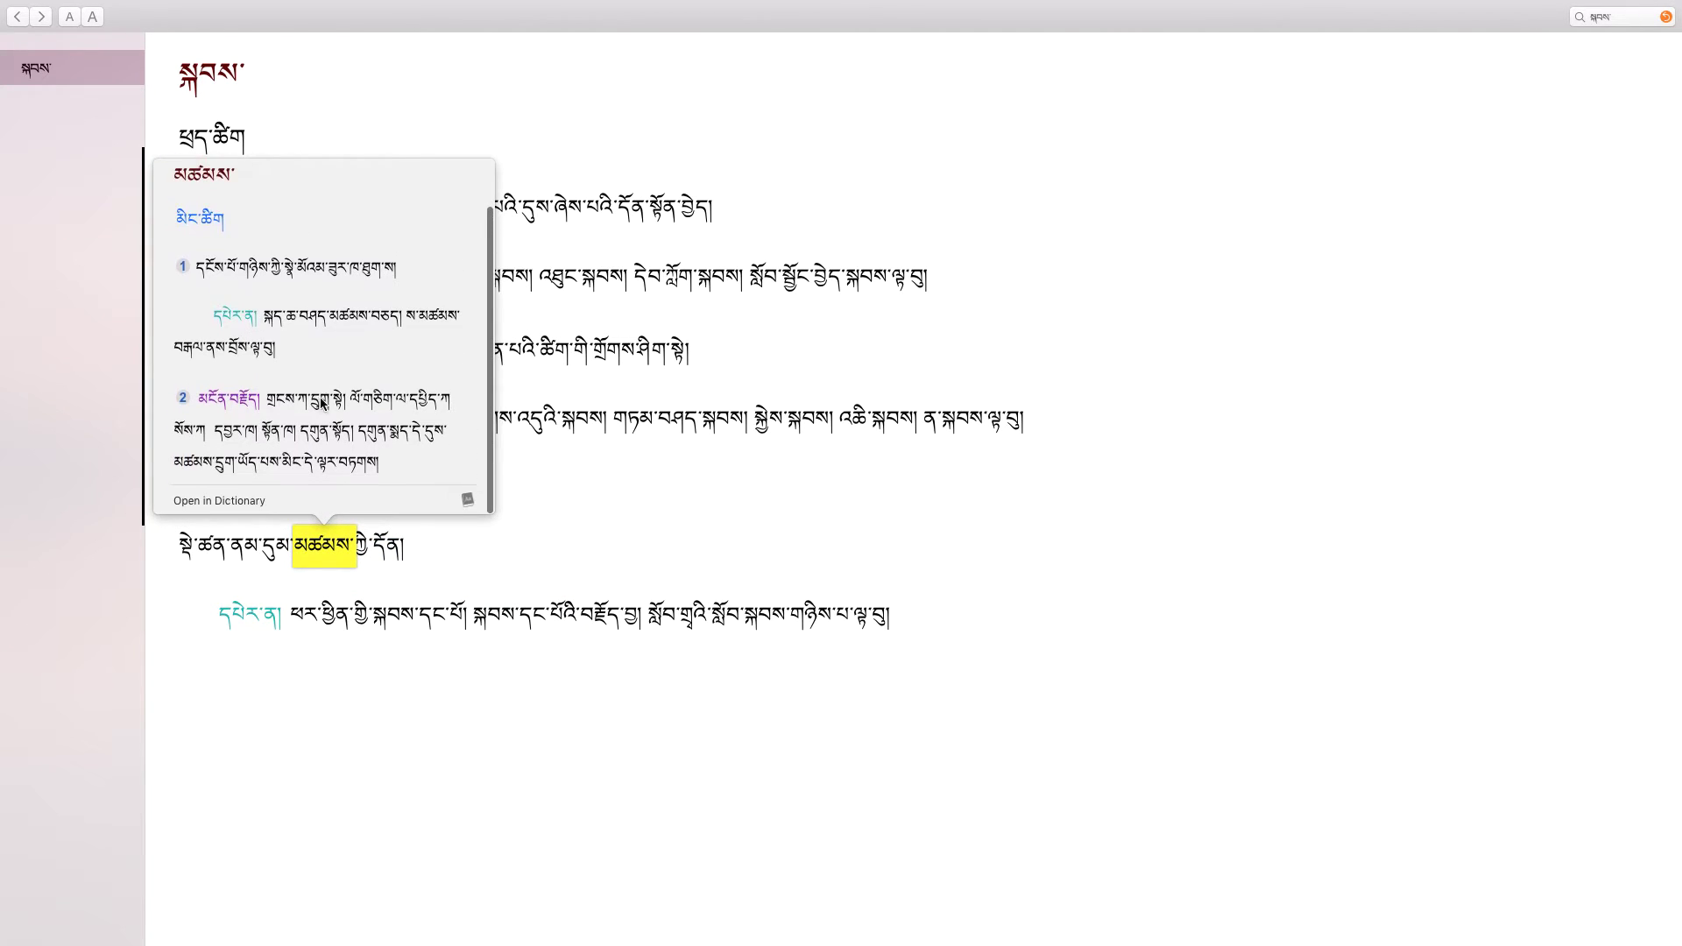
scroll(371, 444, "up", 2)
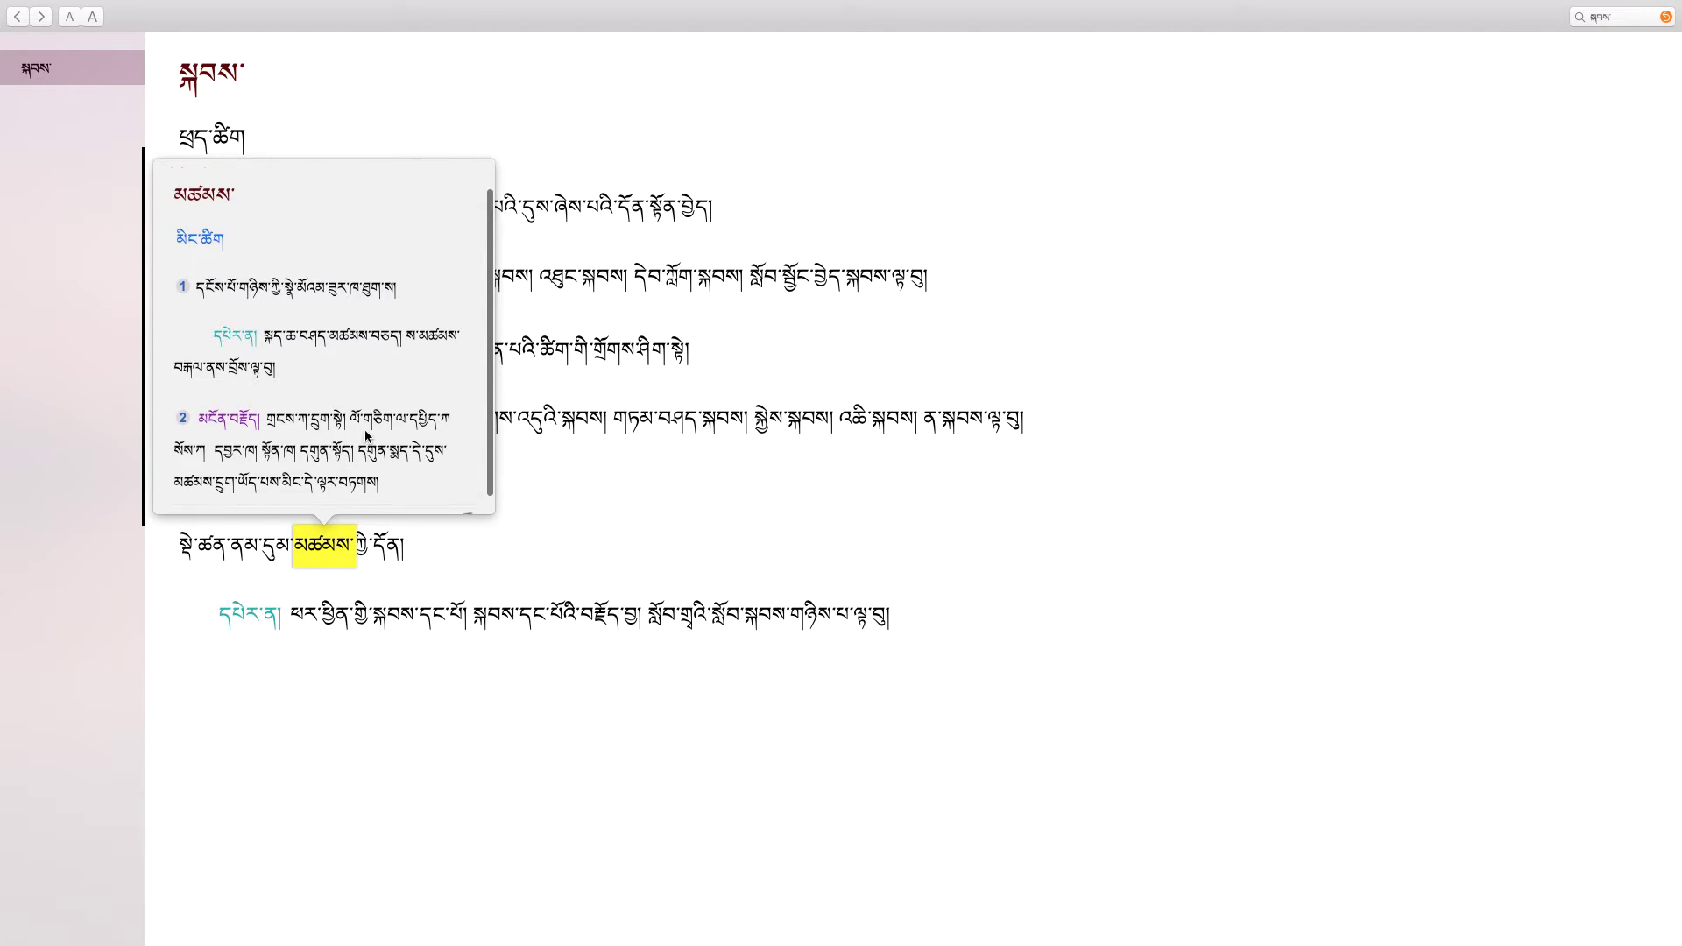
left_click(694, 460)
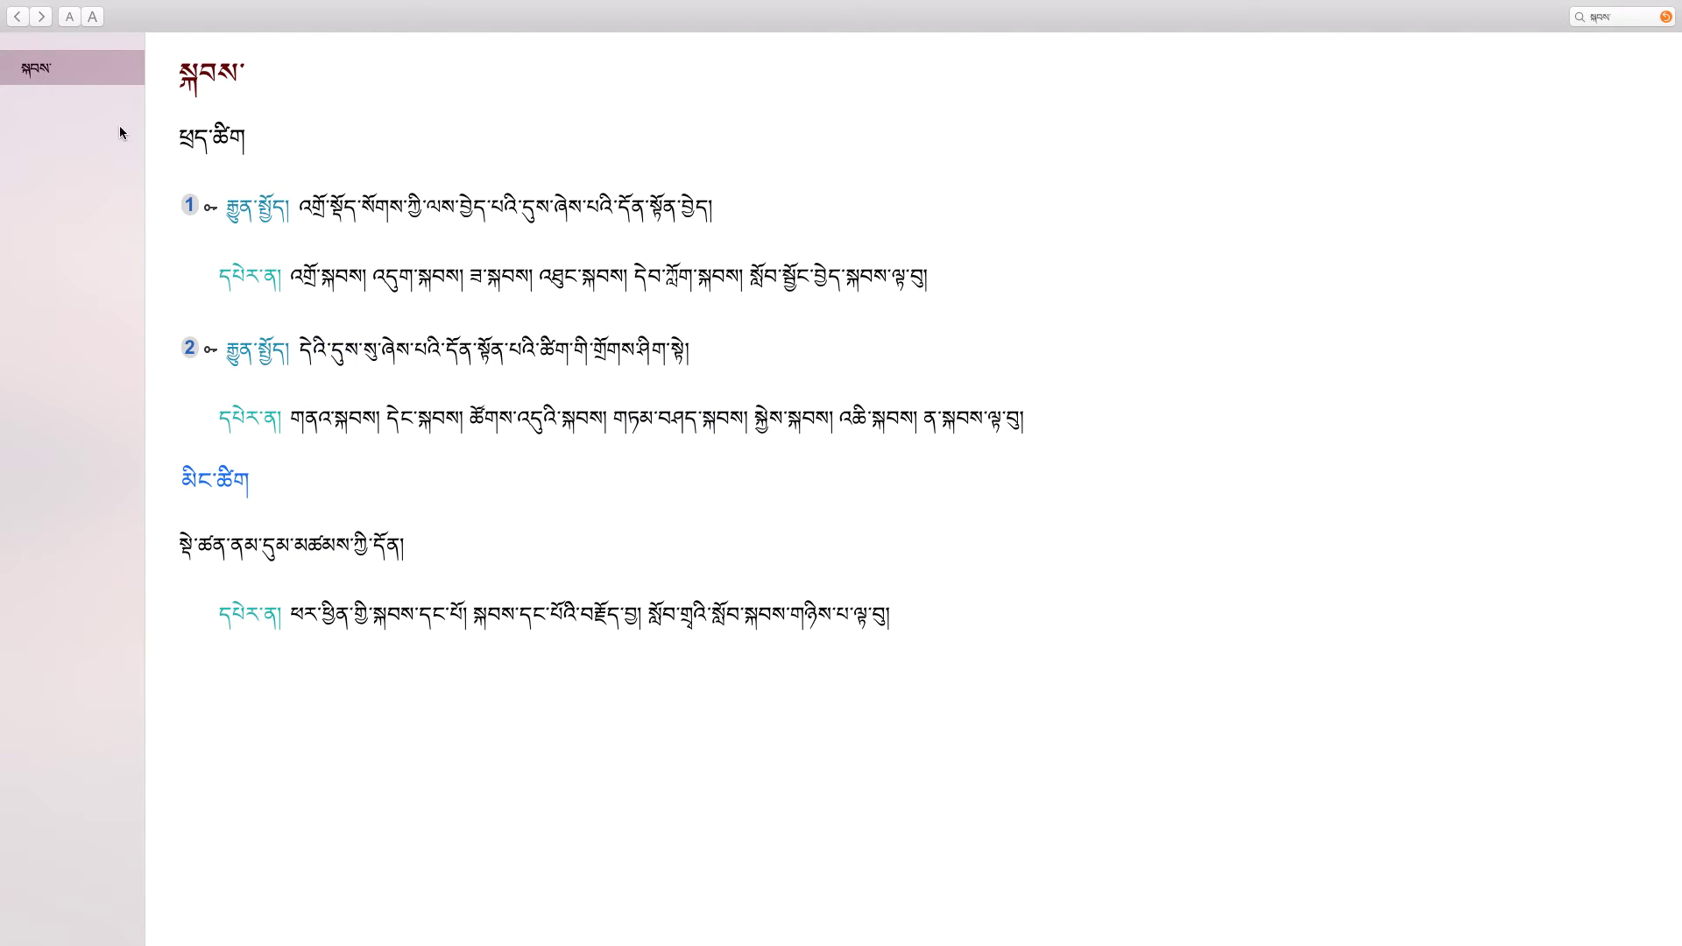
Go back to the སེ་ར results, view the entries སེ་ར་ཐེག་ཆེན་གླིང་ and the one below it, and return to སེ་ར་ཐེག་ཆེན་གླིང་.
left_click(18, 17)
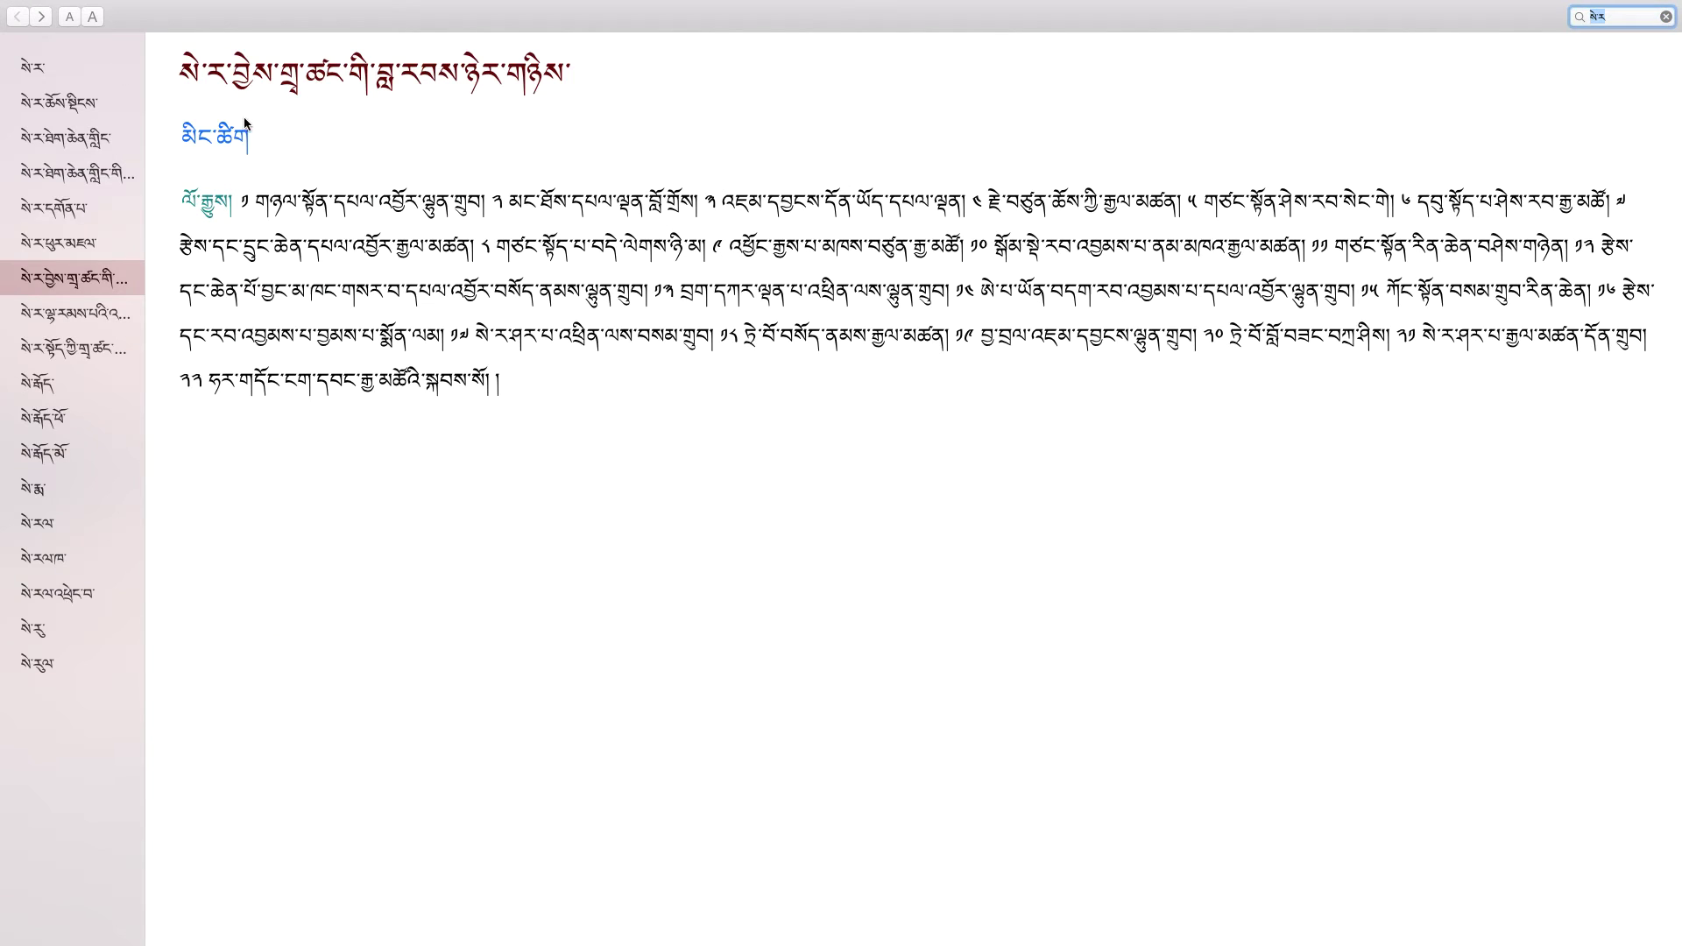
left_click(94, 66)
left_click(95, 140)
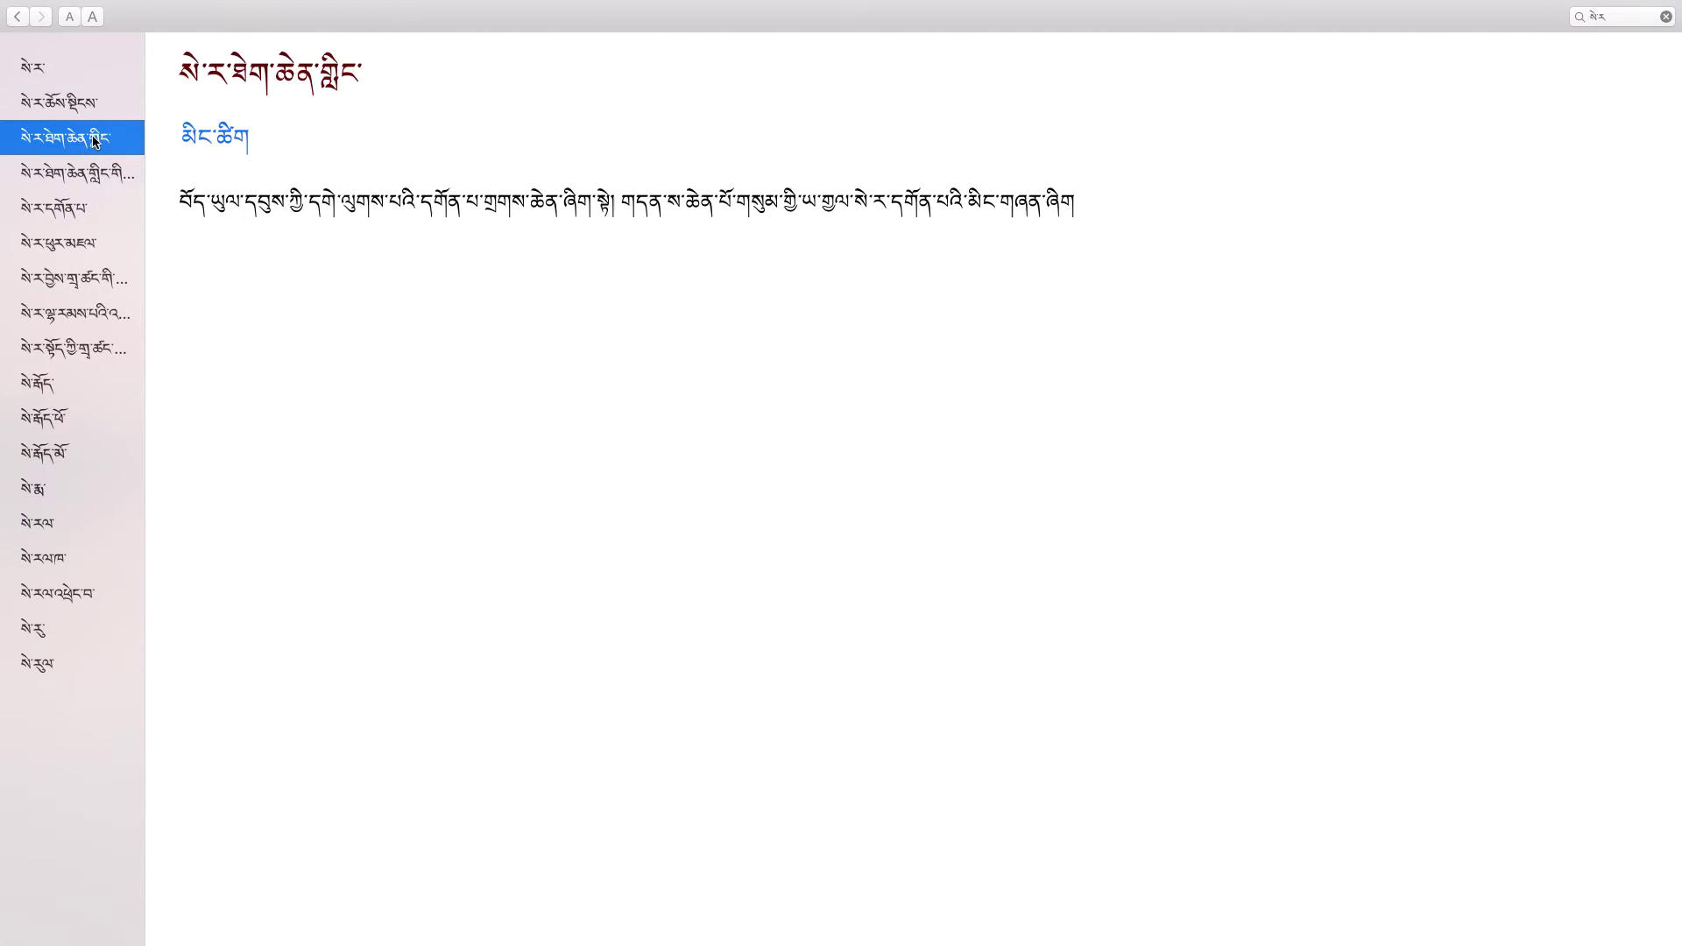
left_click(105, 181)
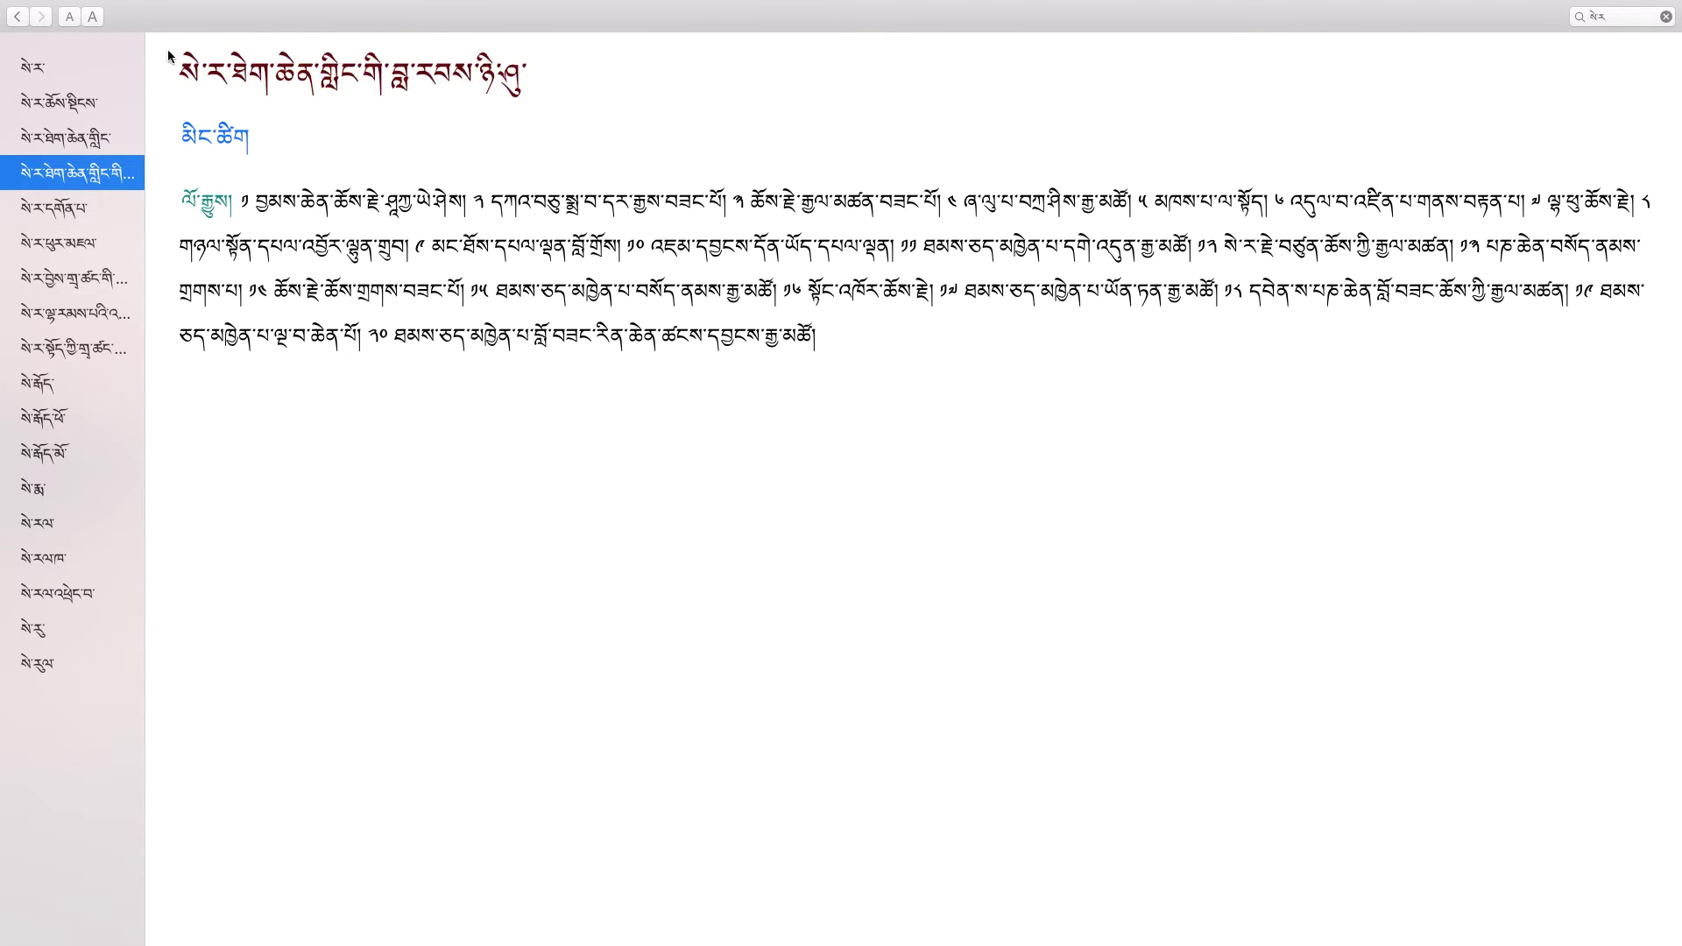
left_click(17, 17)
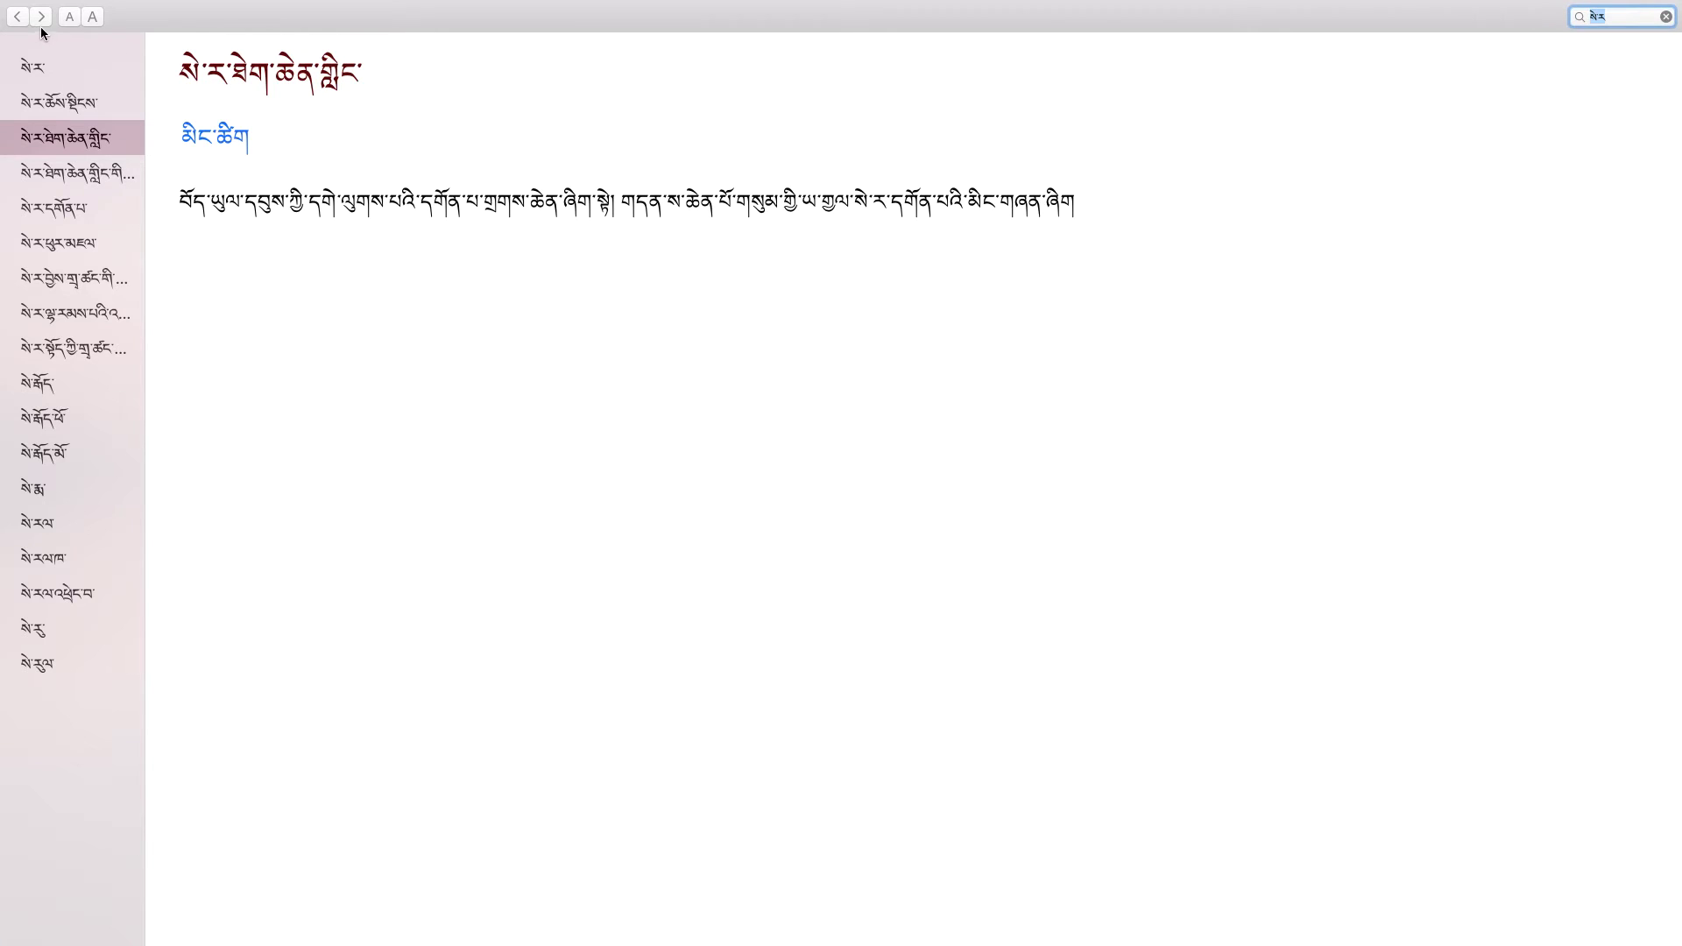
Switch to the Monlam TBEN dictionary, search for ཉི་མ and view the entry ཉི་མ་གཅིག་ཅིག.
mouse_move(97, 2)
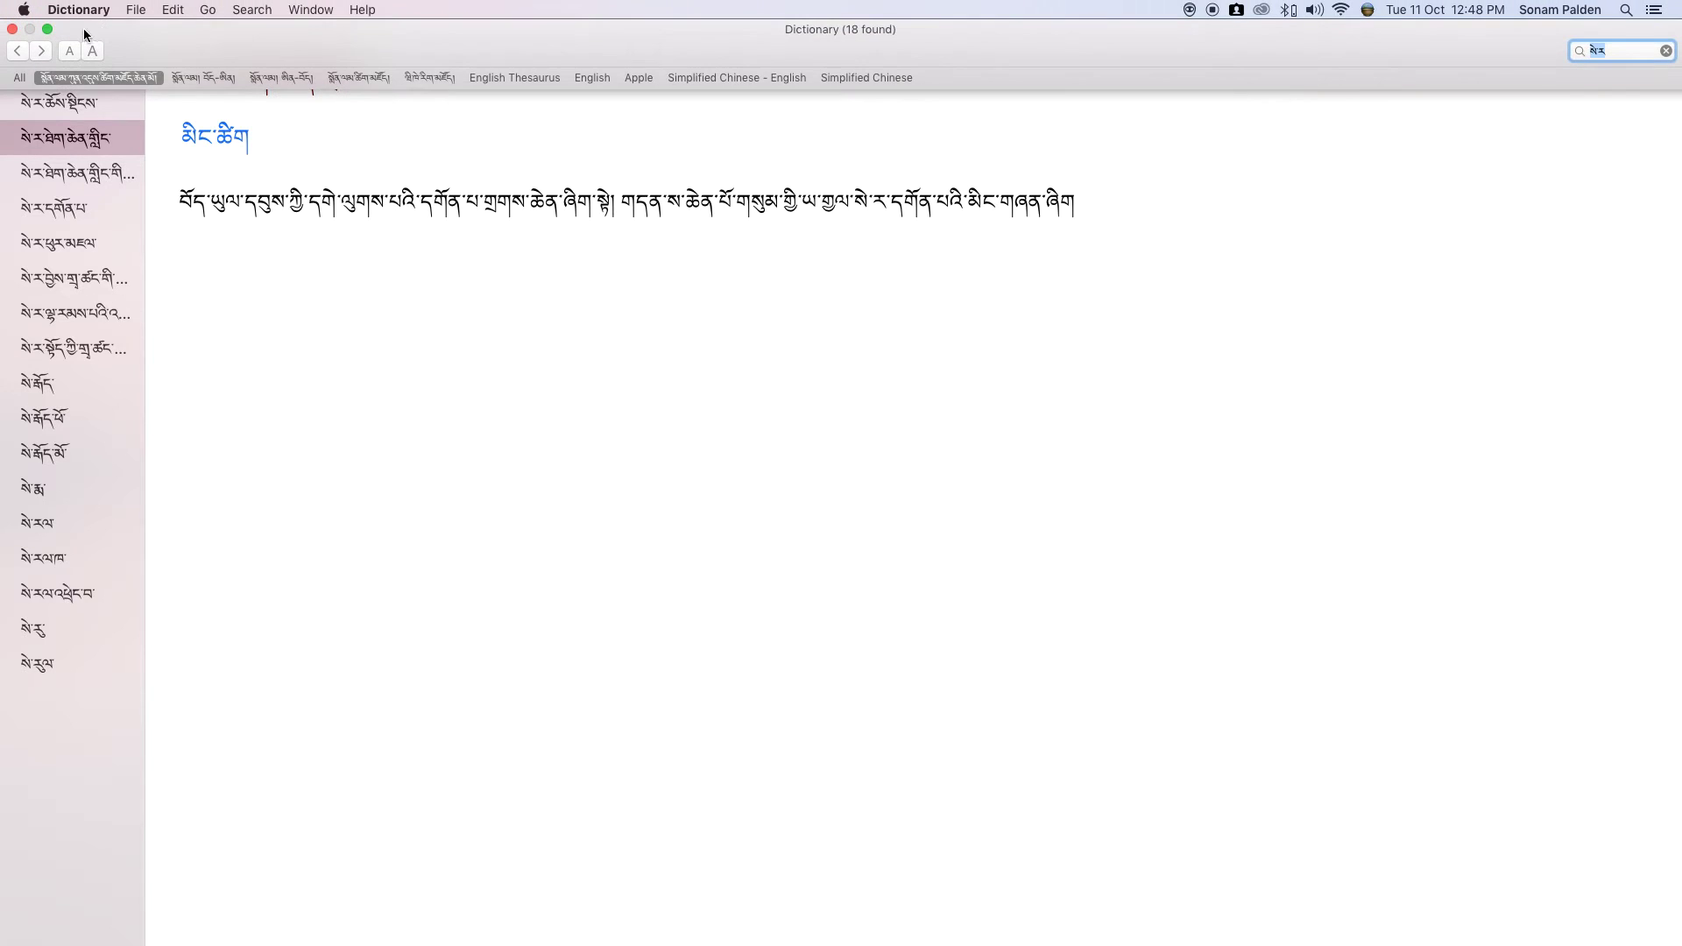
left_click(215, 81)
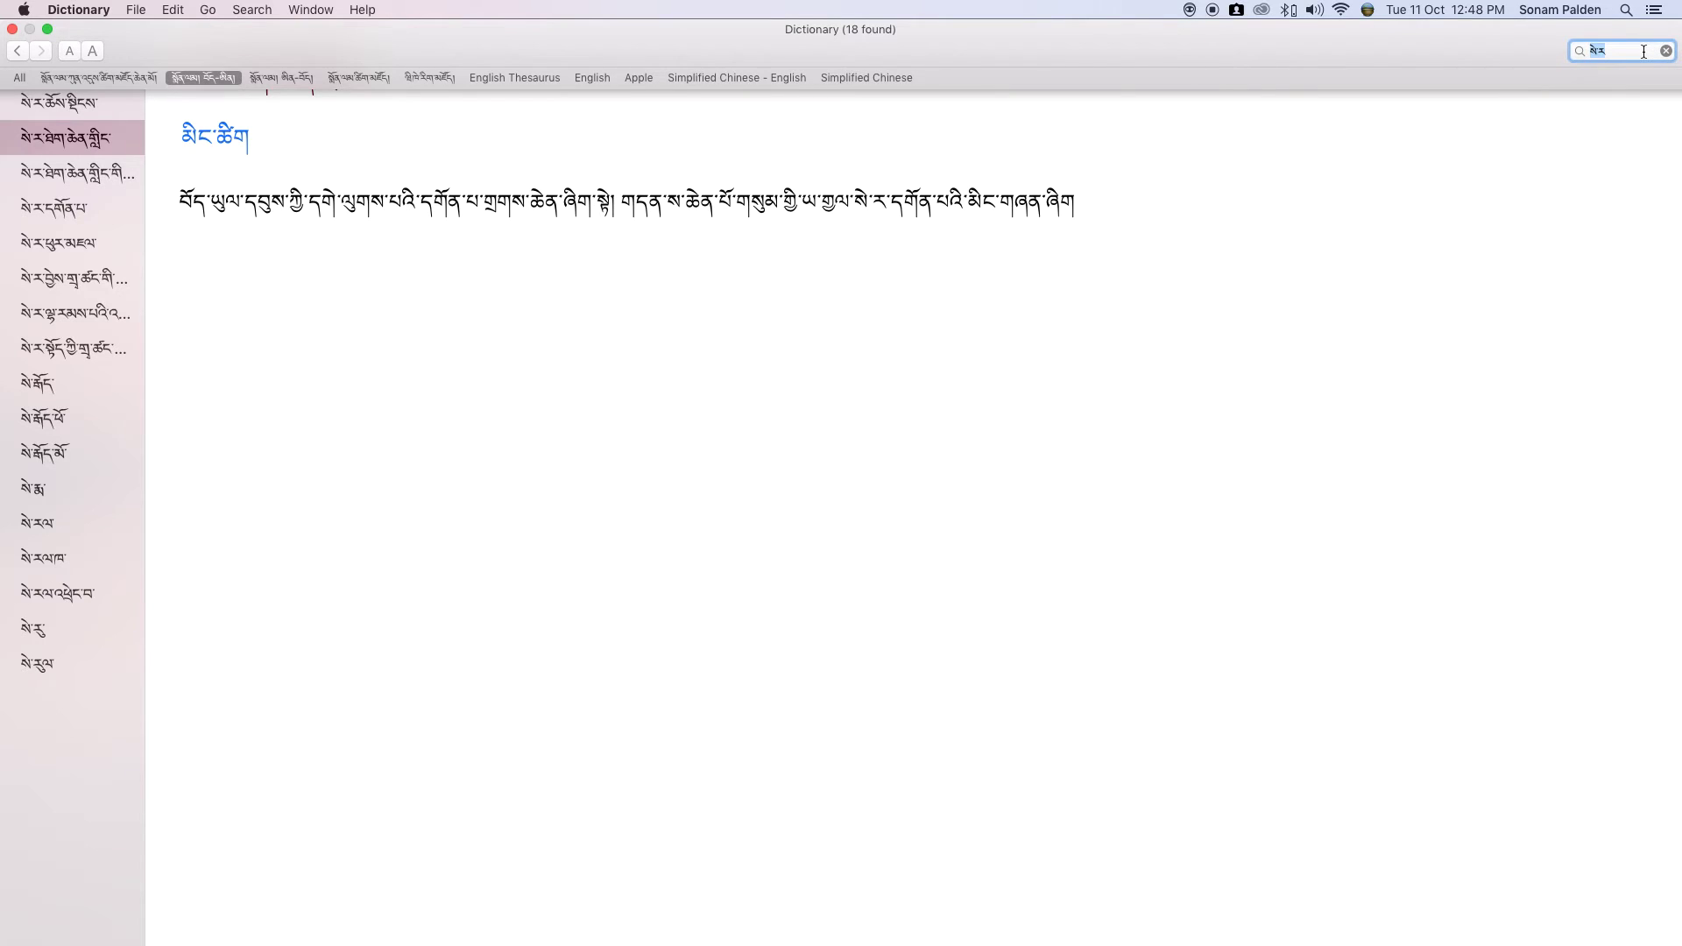
type("ཉིམ")
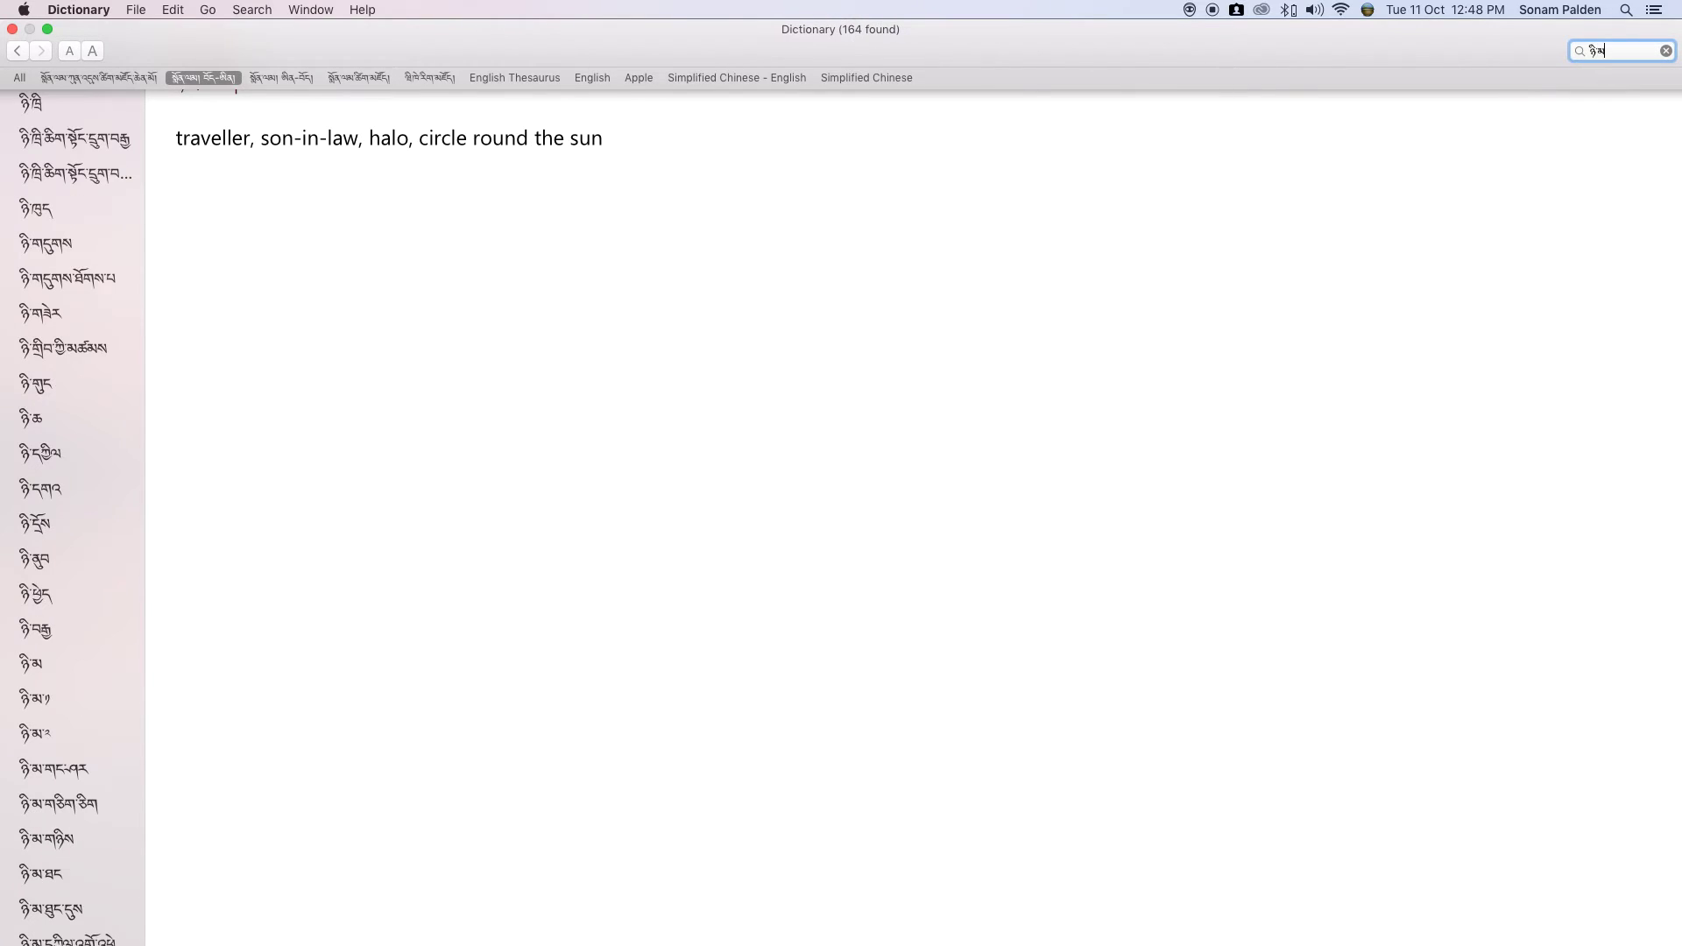
left_click(102, 212)
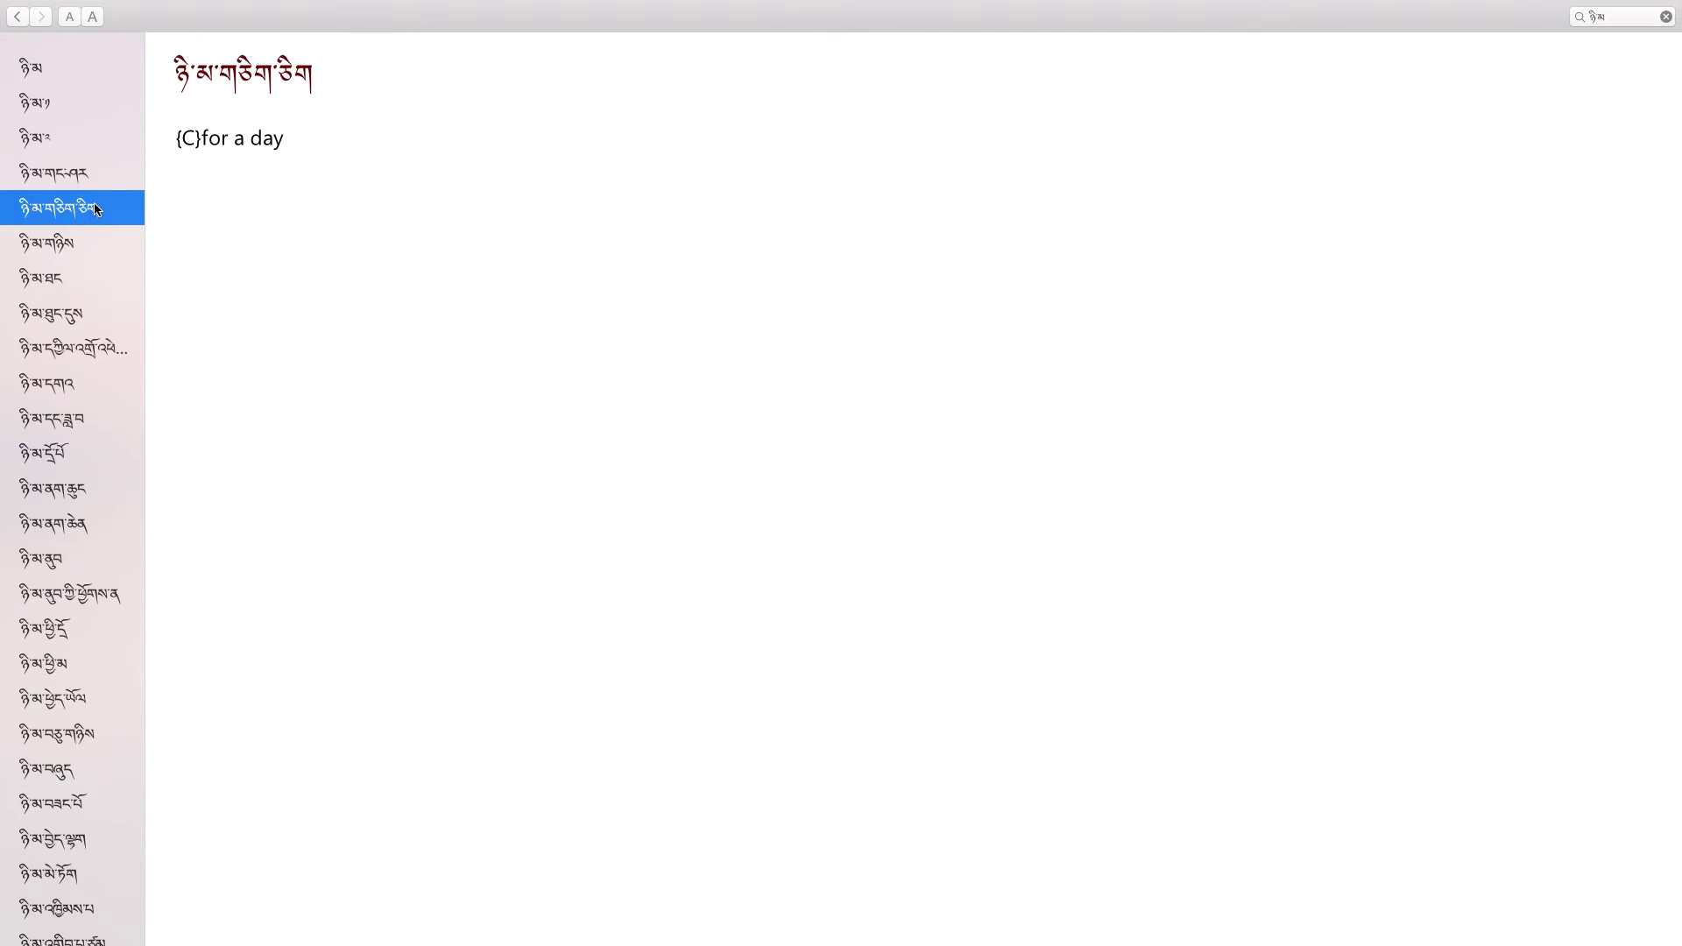
Switch to the Monlam EN dictionary and search for the English word "day".
mouse_move(196, 2)
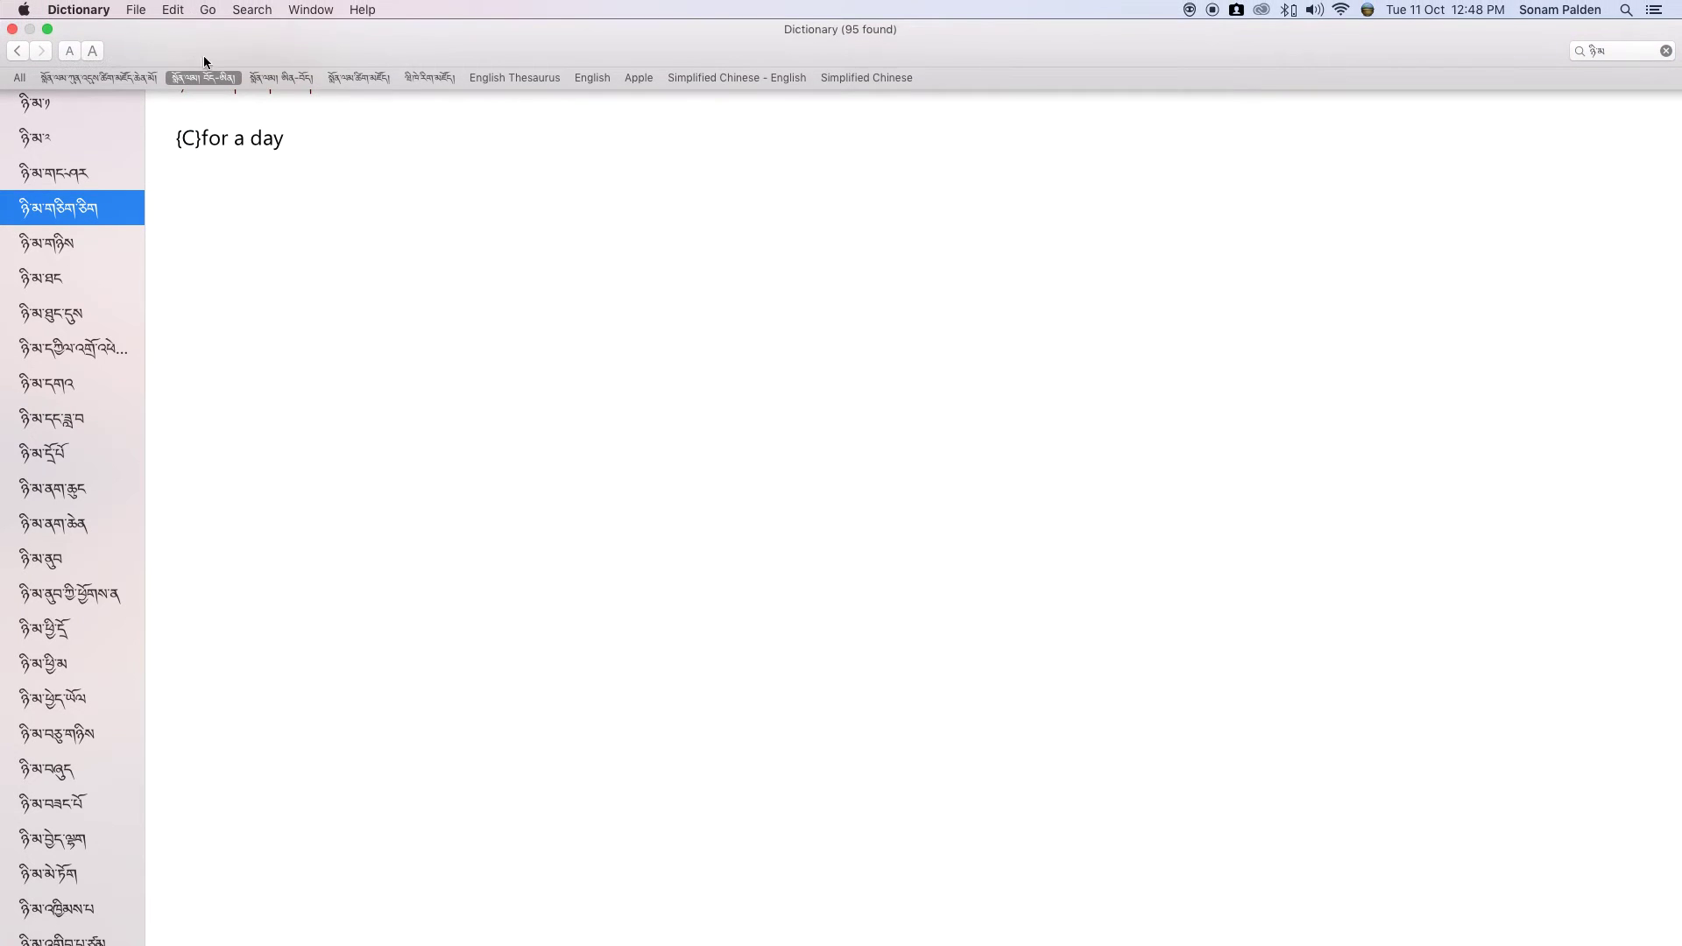
left_click(304, 82)
left_click(1616, 51)
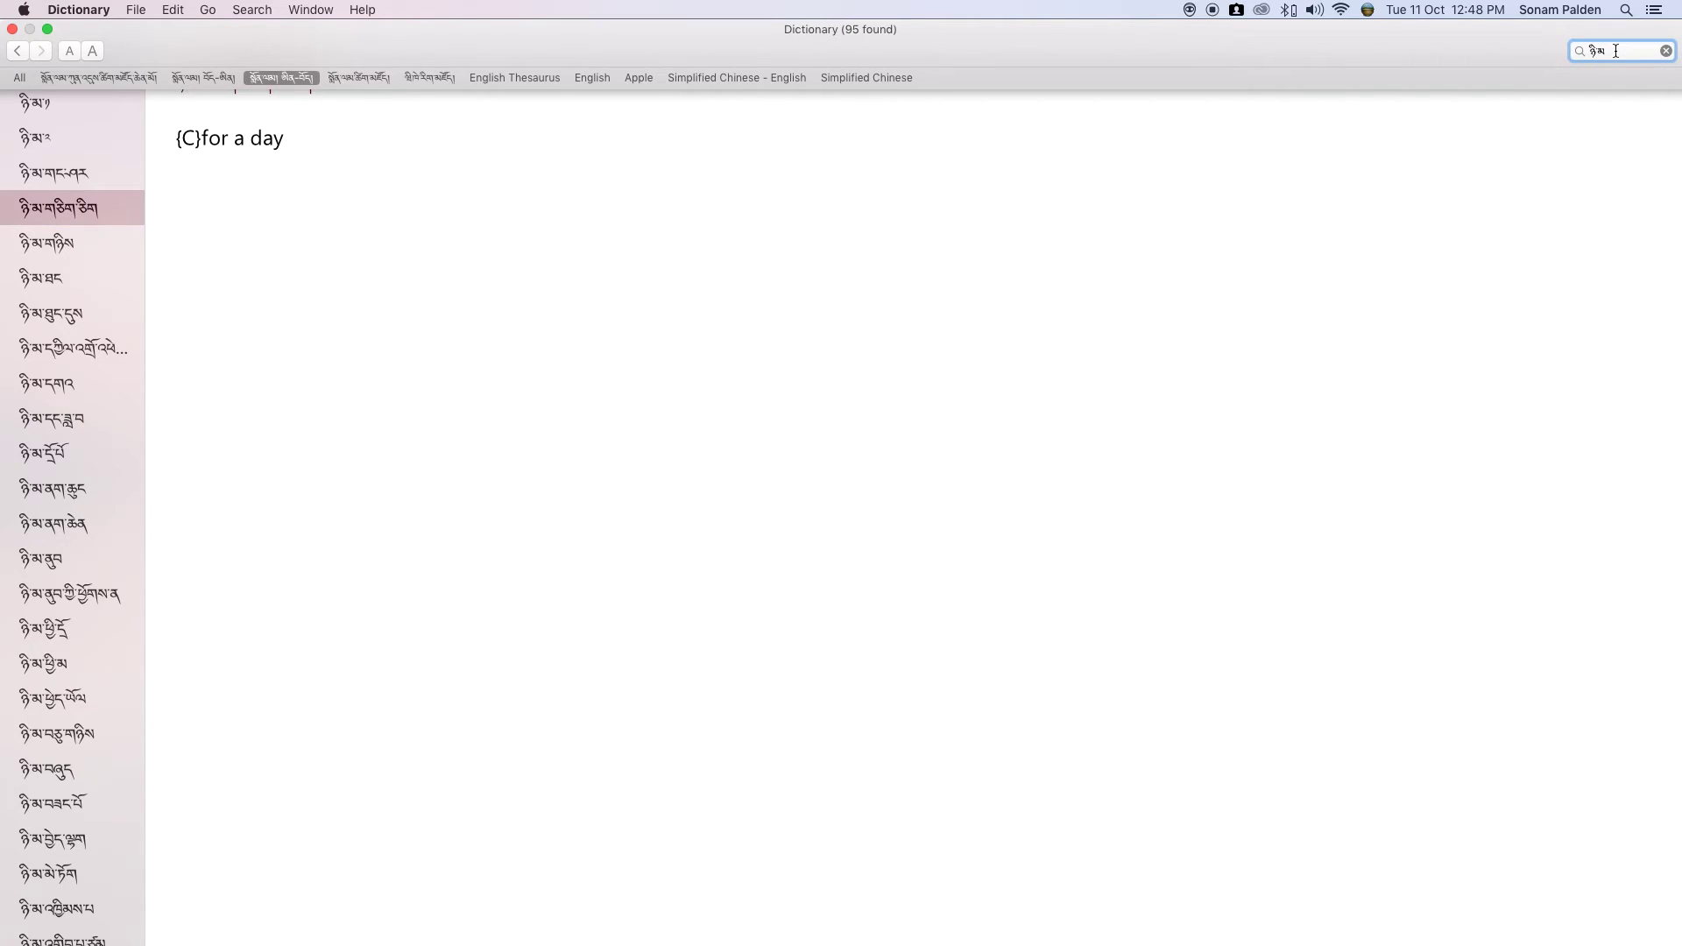
key("BackSpace")
key("BackSpace")
key("BackSpace")
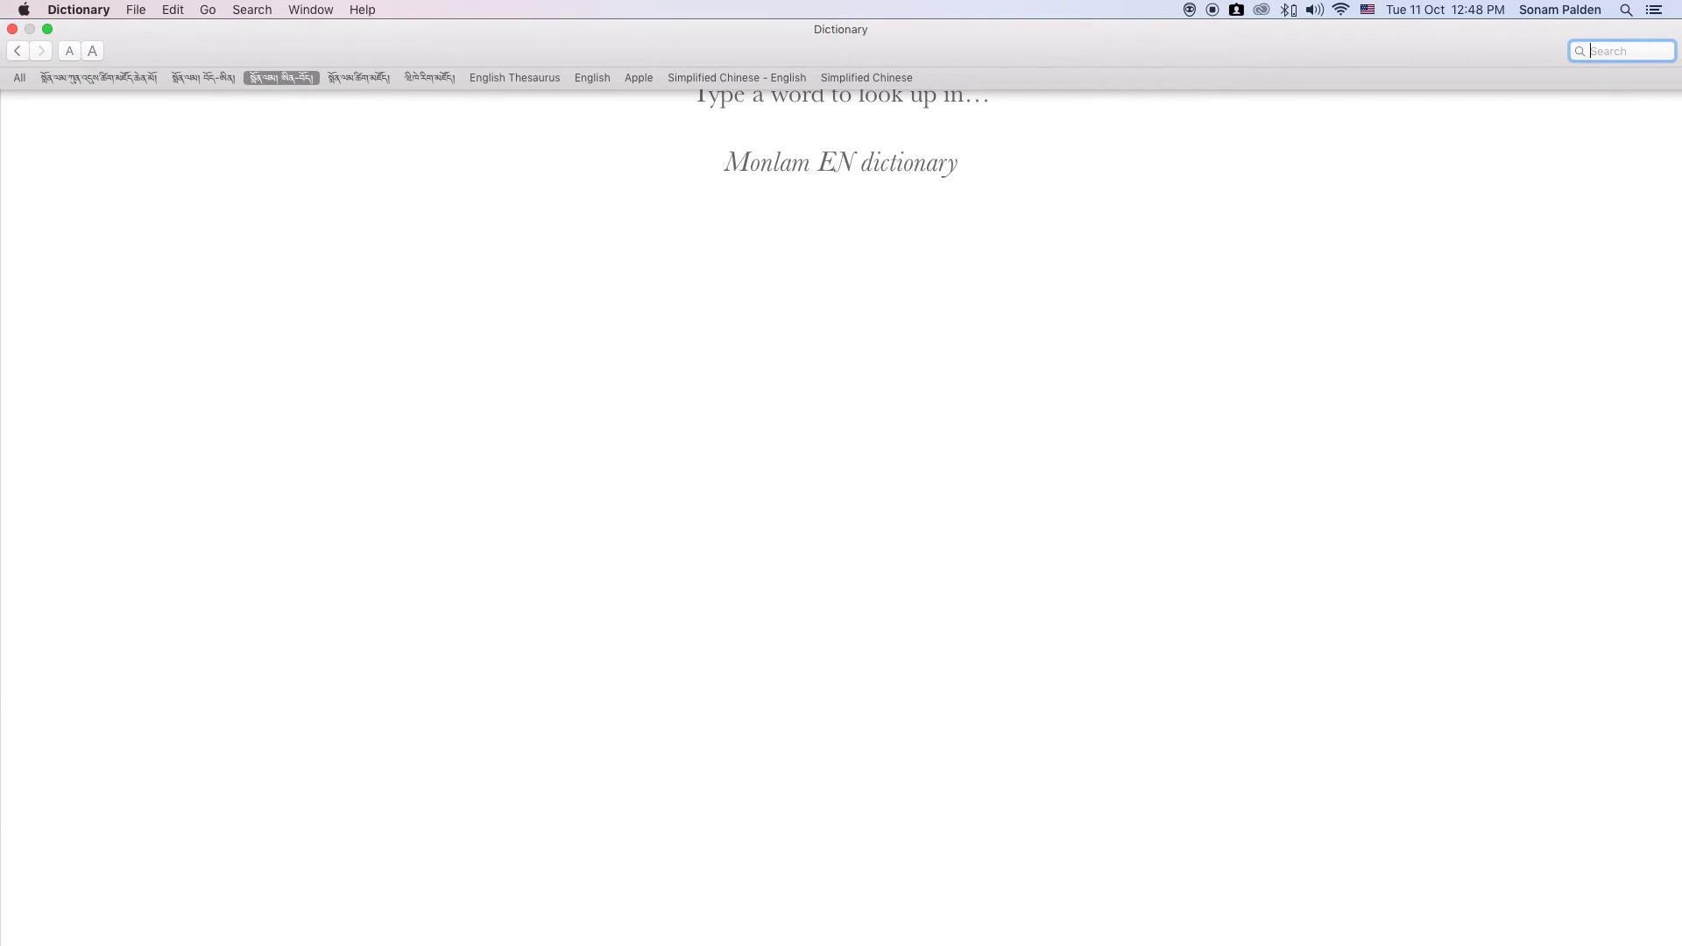
type("fa")
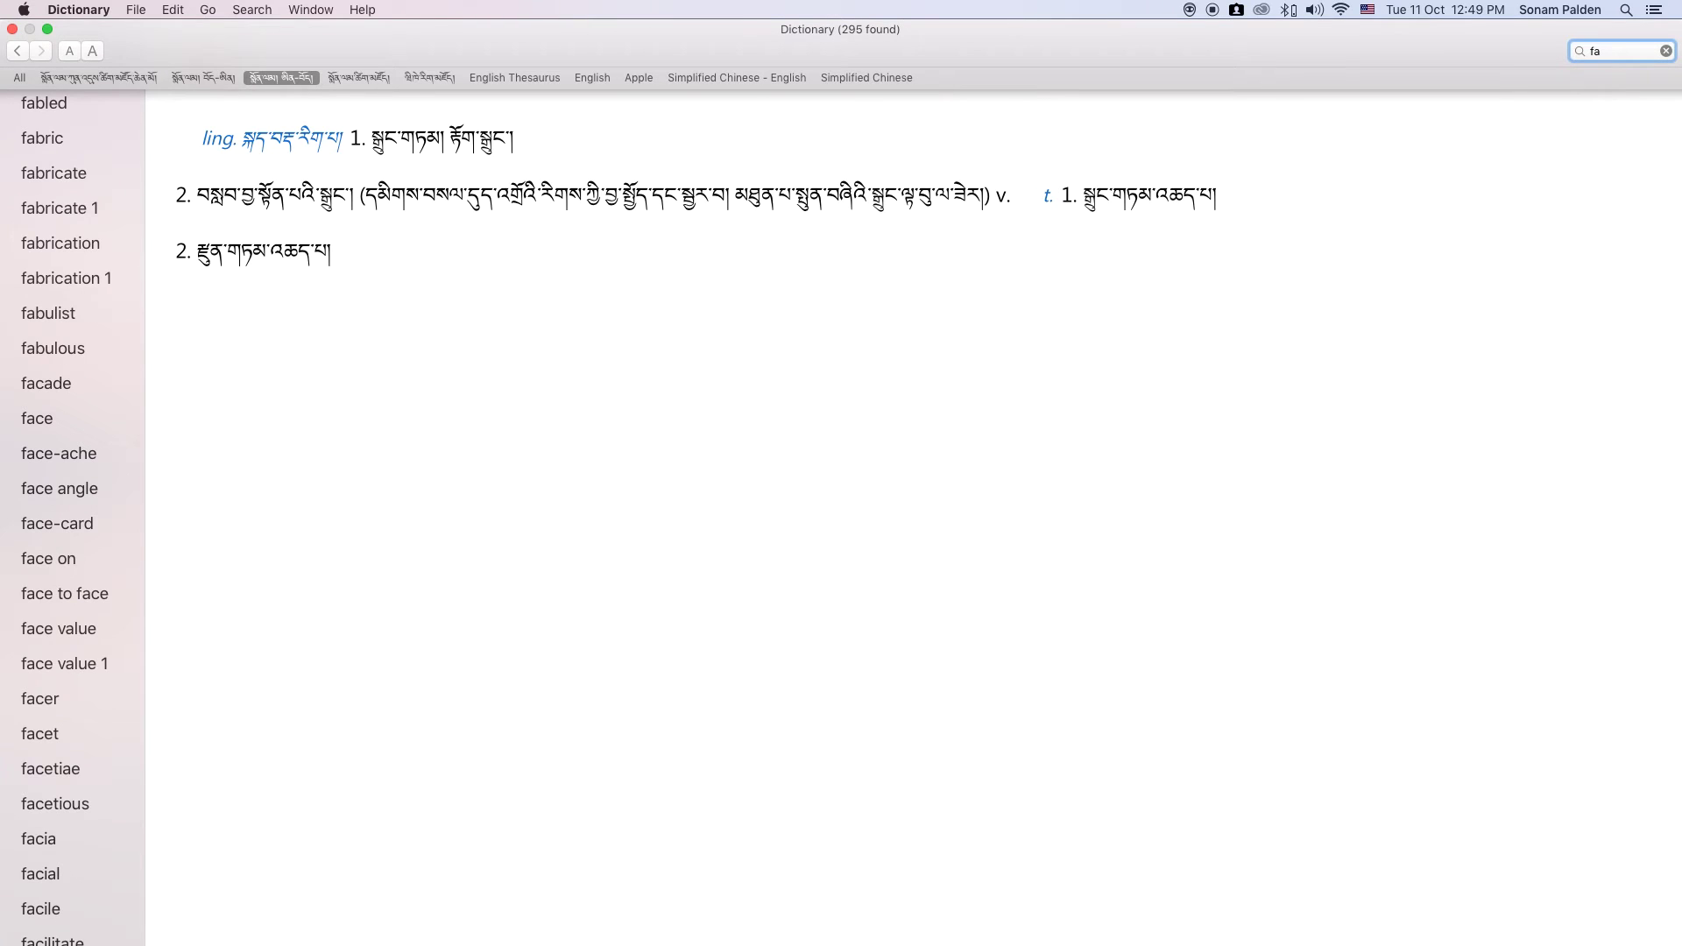
key("BackSpace")
key("BackSpace")
type("day")
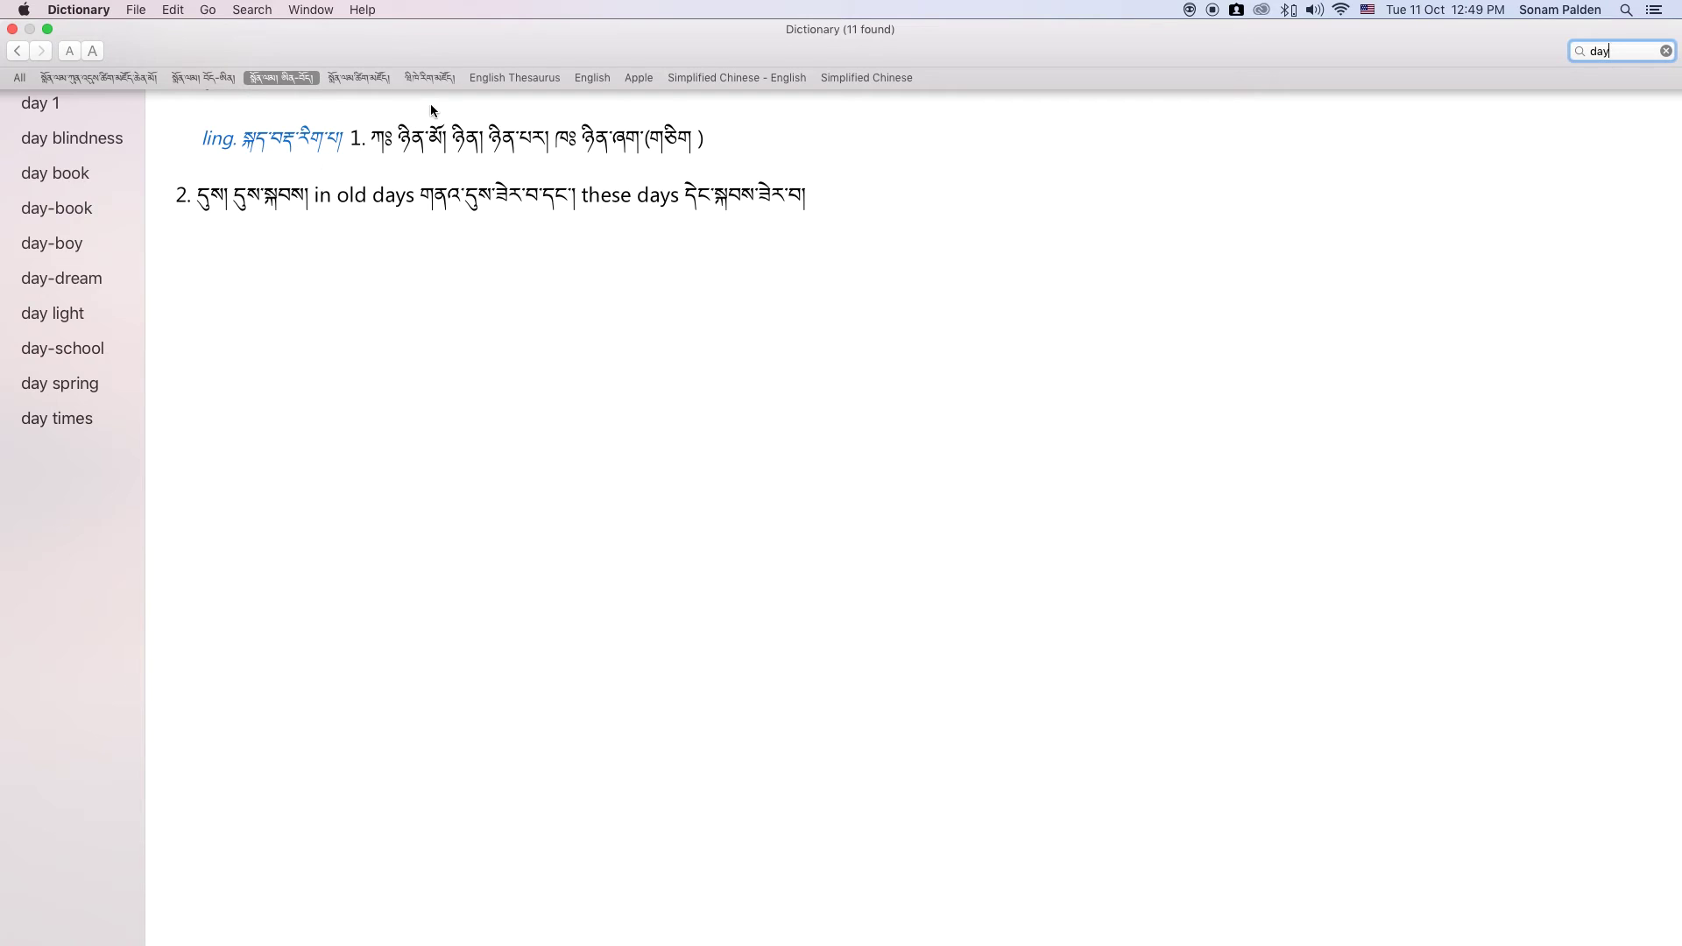
Switch to the Monlam TB dictionary and search for གངས.
left_click(361, 80)
left_click(1546, 55)
key("BackSpace")
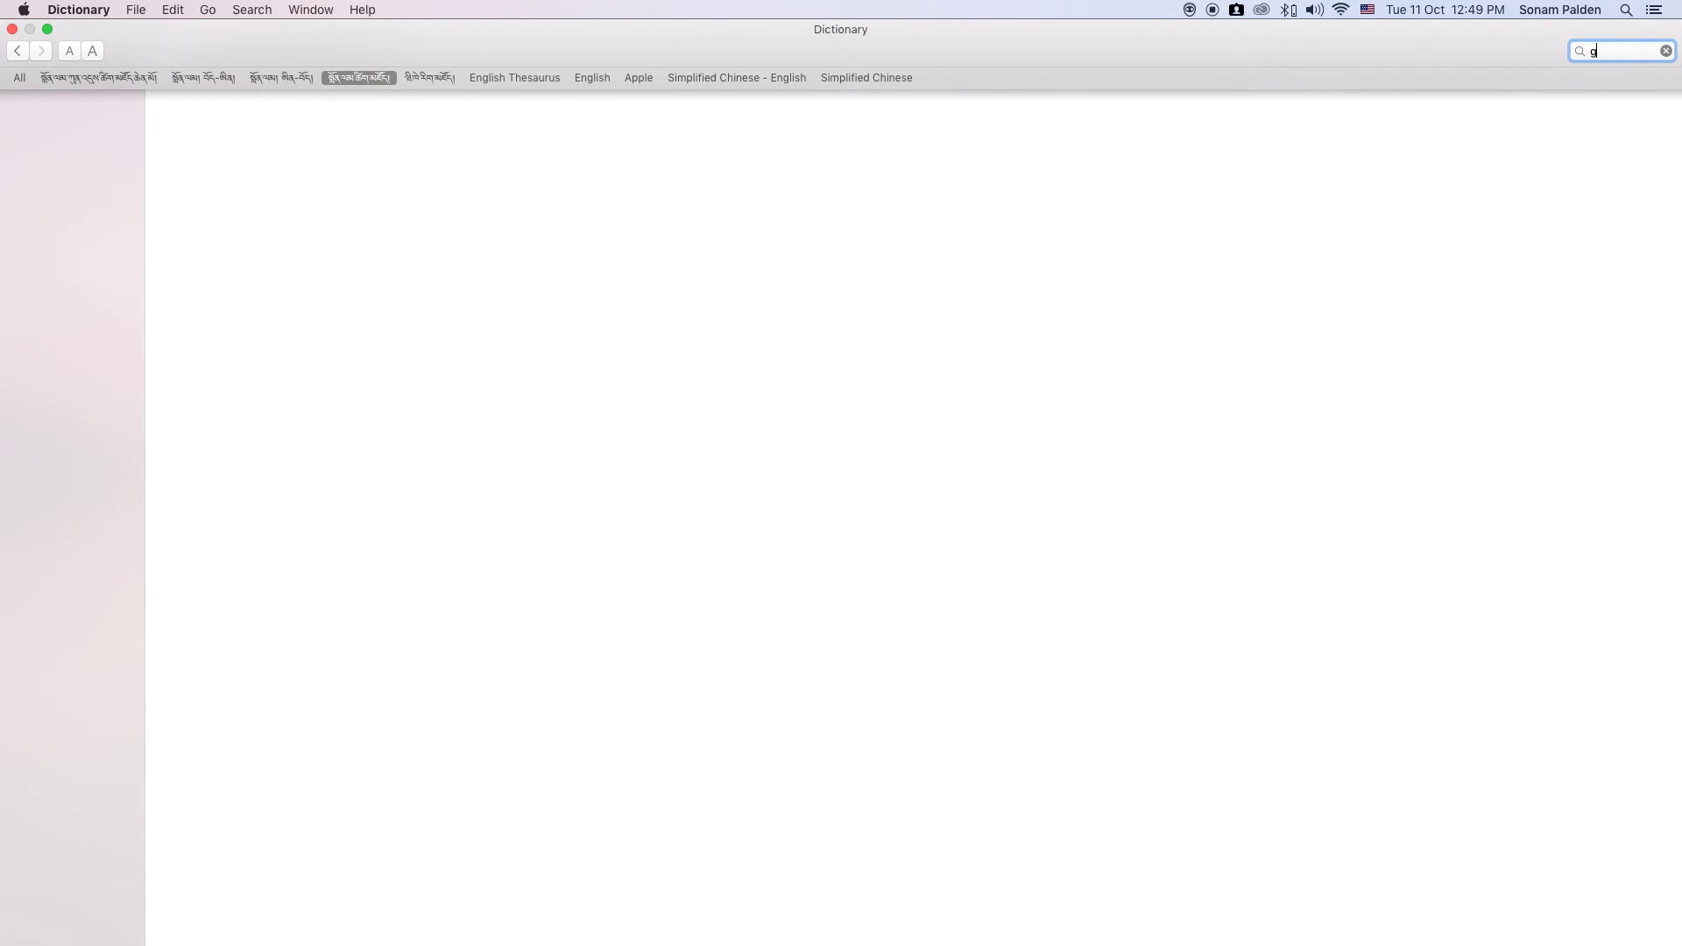
type("གངས")
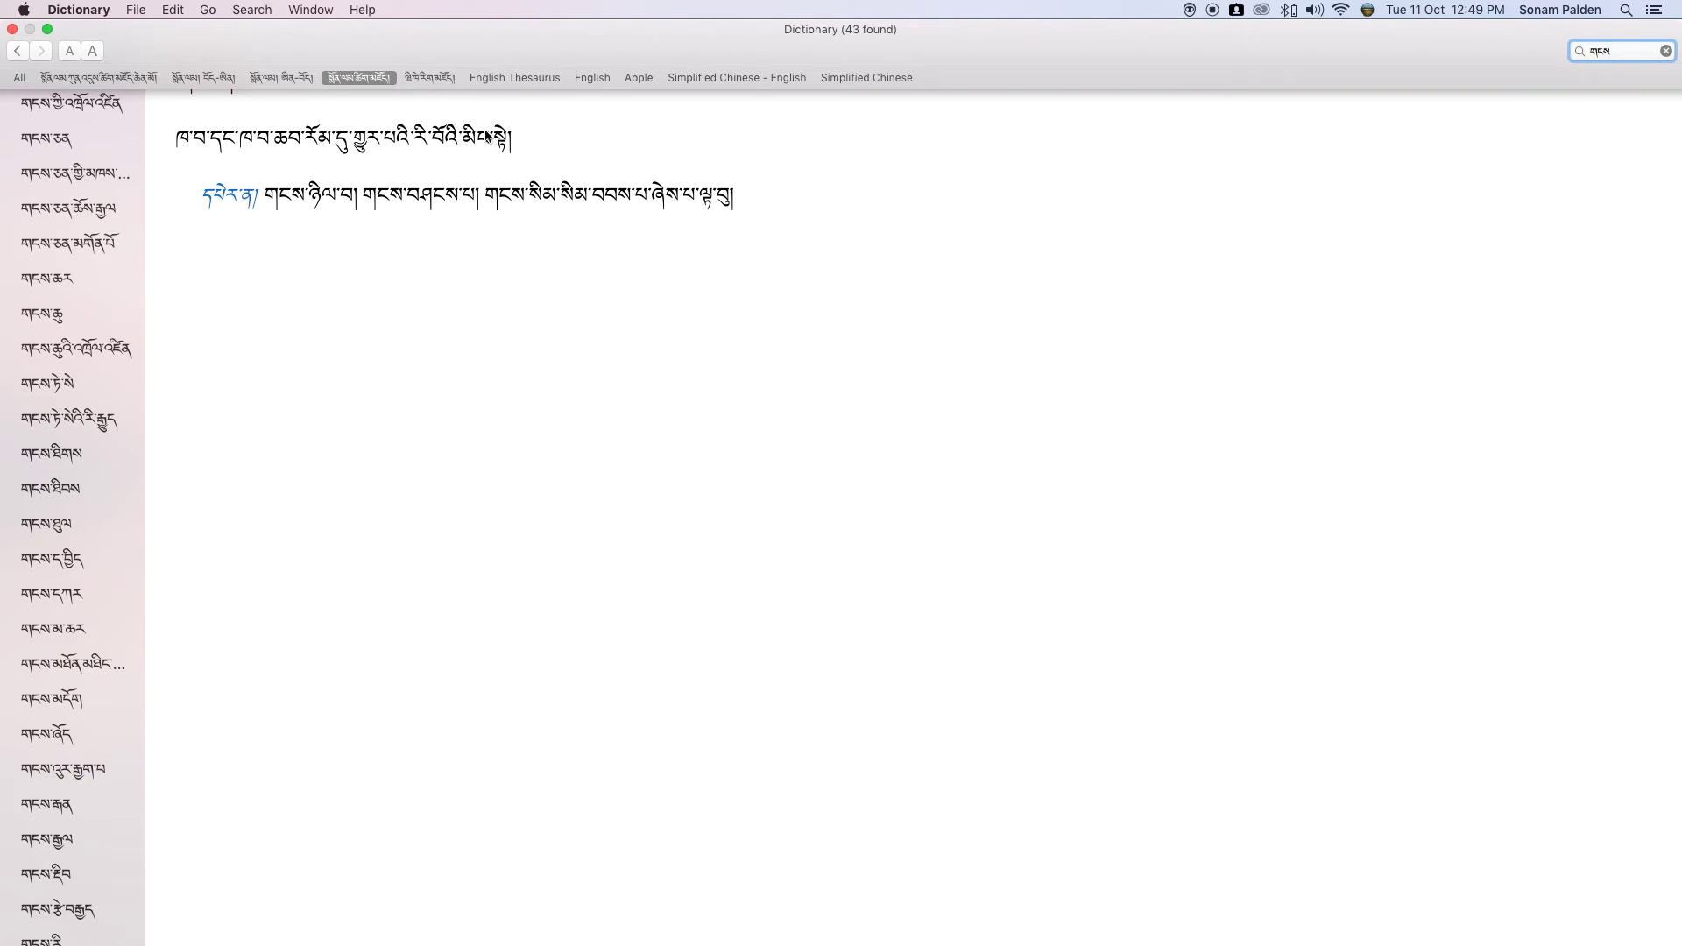
Switch to the Monlam Grand Tibetan Dictionary and search for གང.
left_click(147, 81)
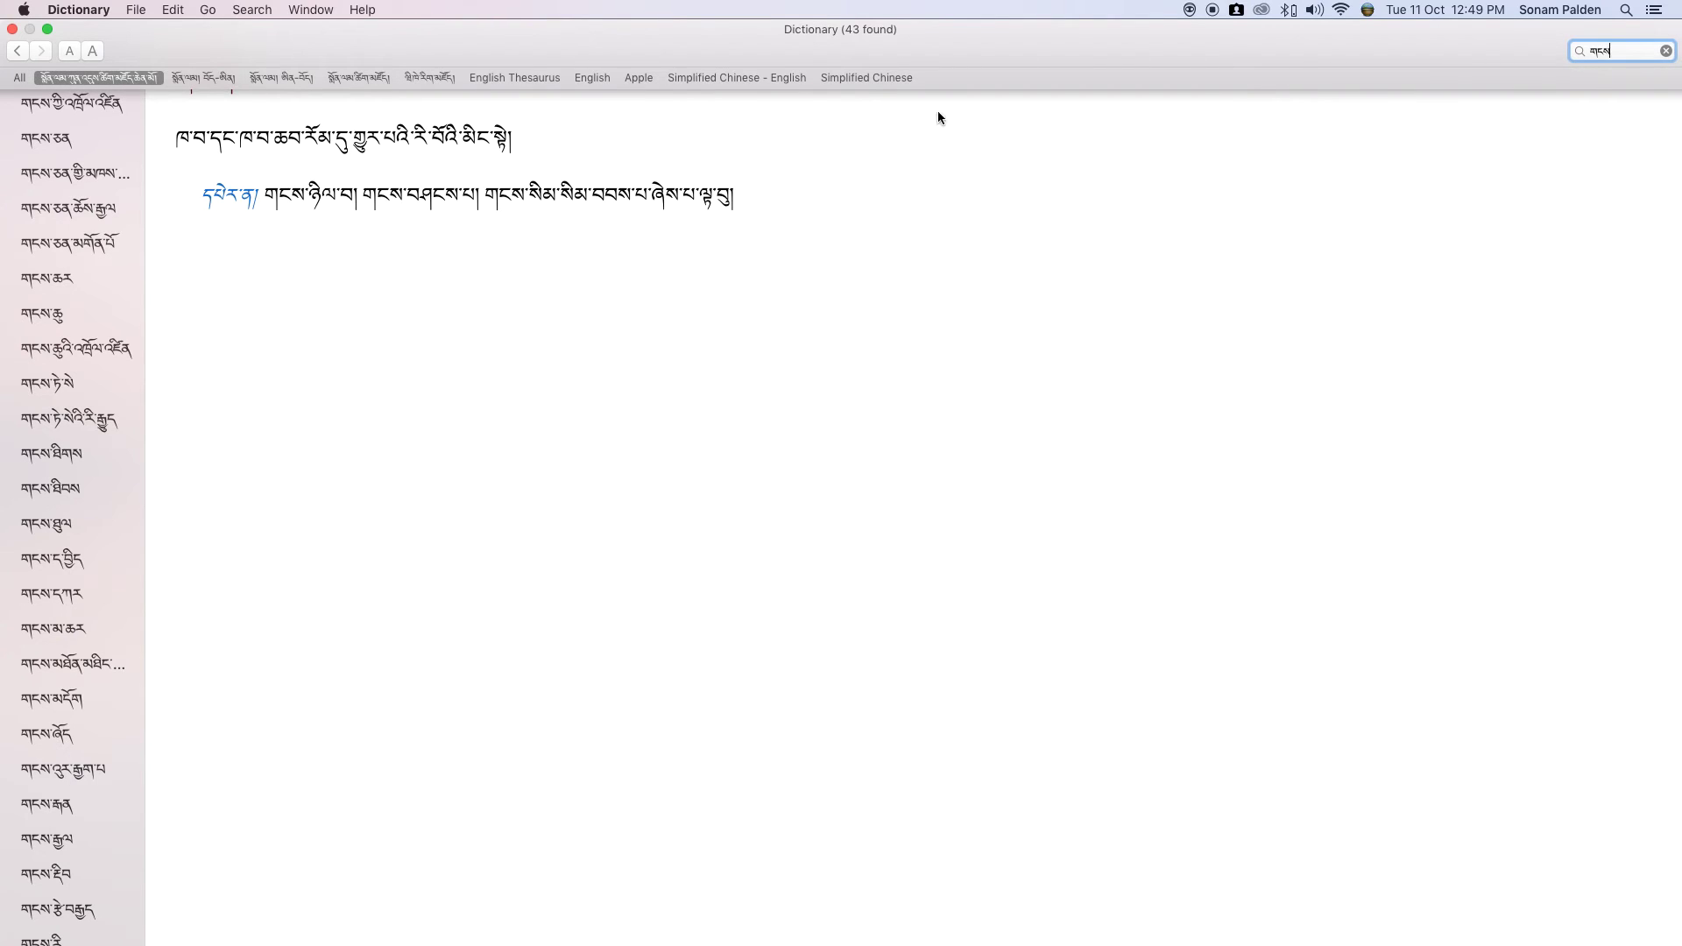
key("super+a")
type("གང")
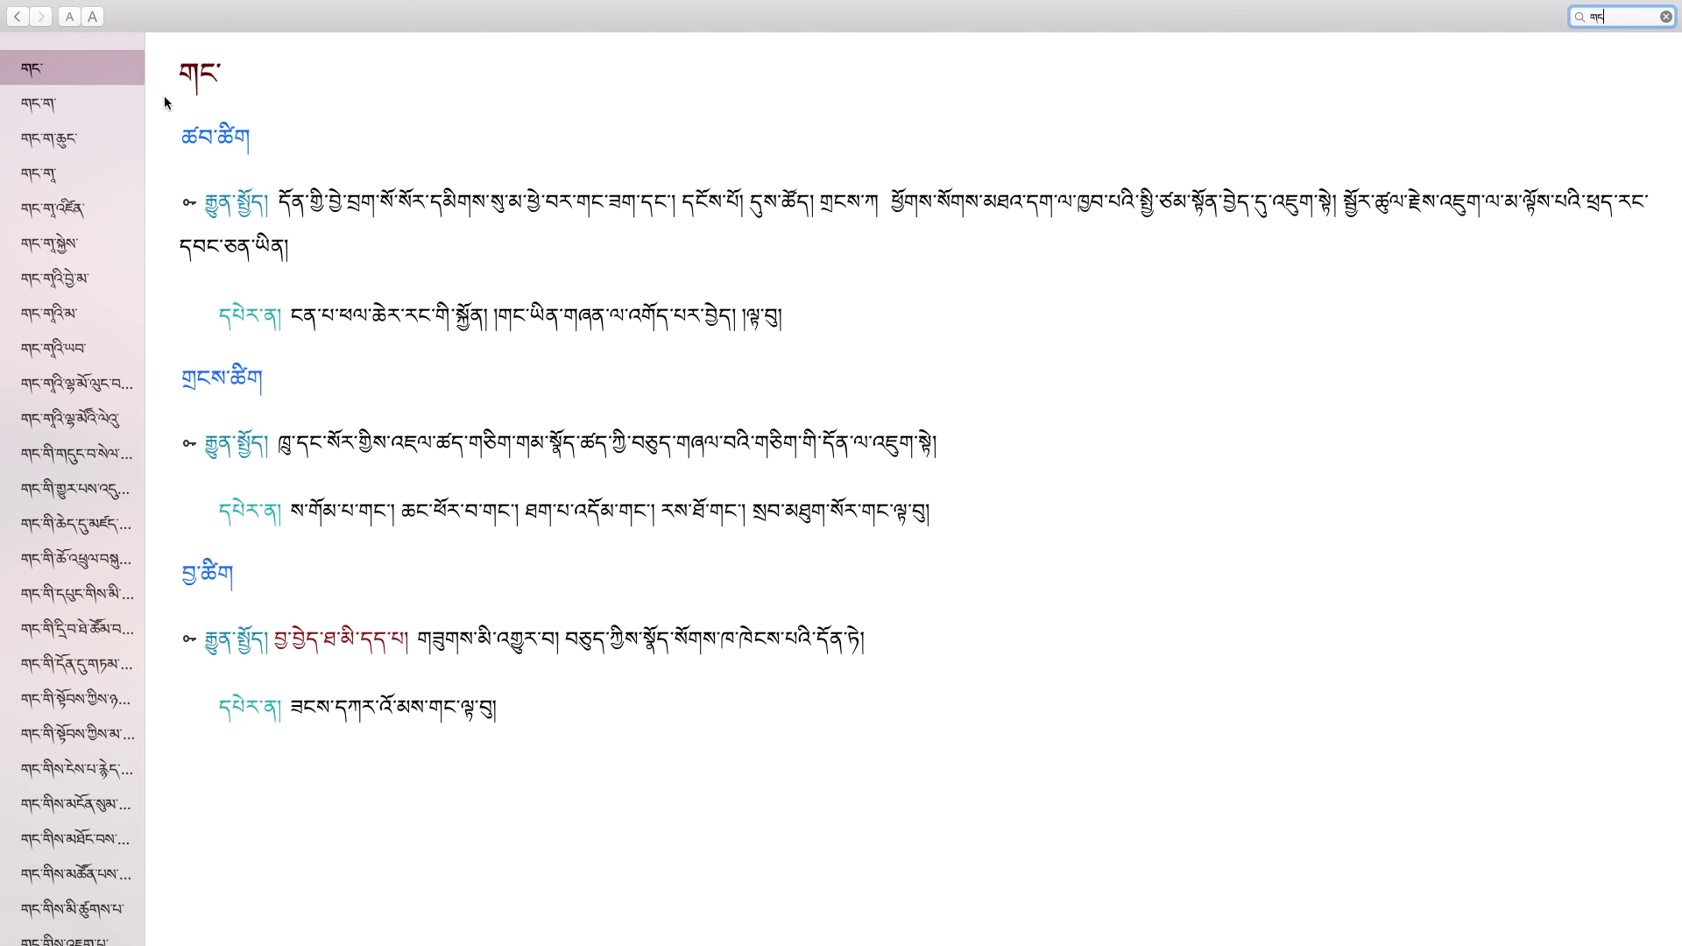
Review the list of dictionaries available for searching, keeping the Monlam Grand Tibetan Dictionary as the active source.
mouse_move(255, 6)
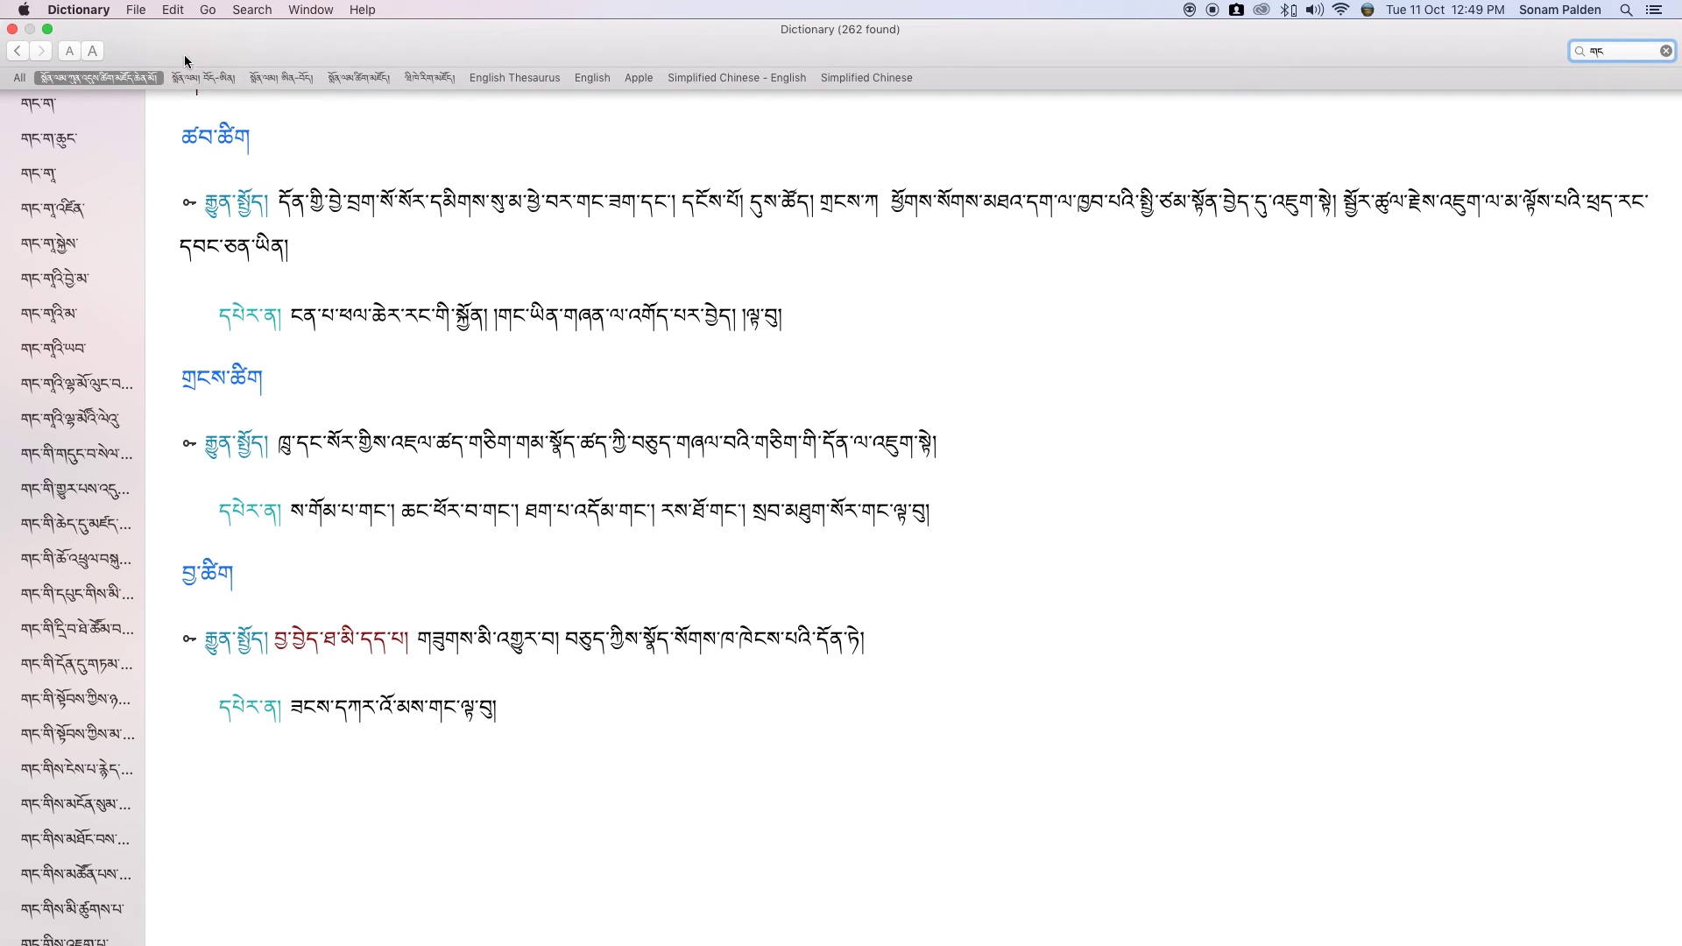
left_click(210, 12)
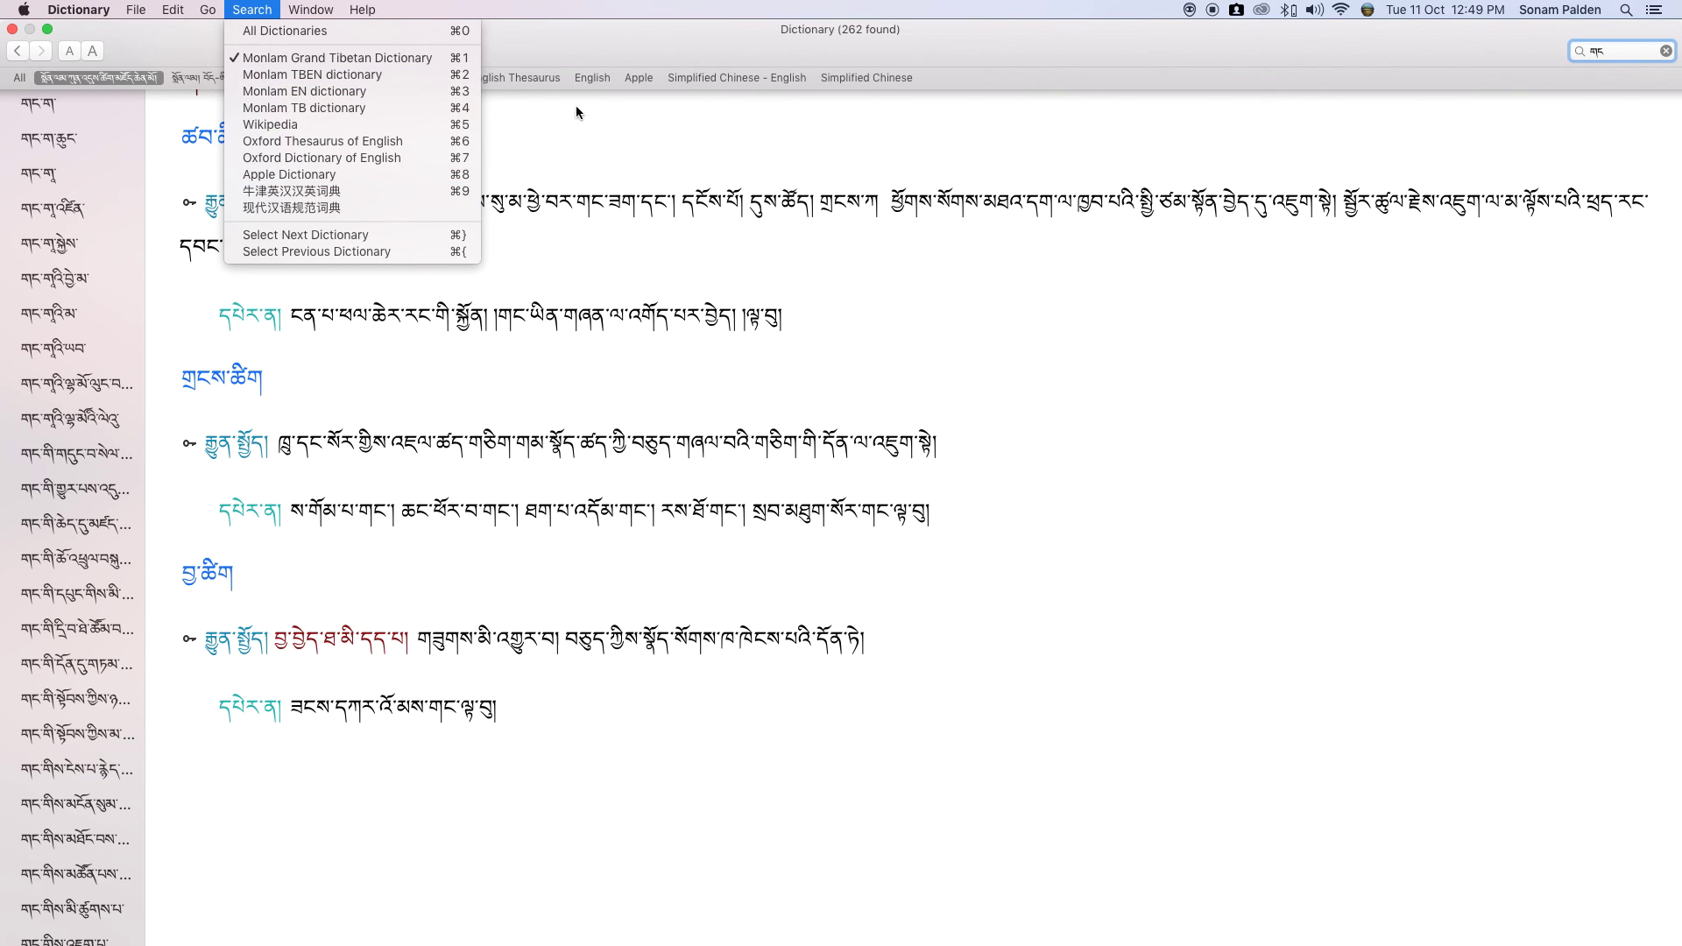
left_click(542, 83)
left_click(272, 77)
left_click(134, 79)
left_click(252, 9)
left_click(712, 143)
Close the dictionary window and return to the desktop.
left_click(47, 29)
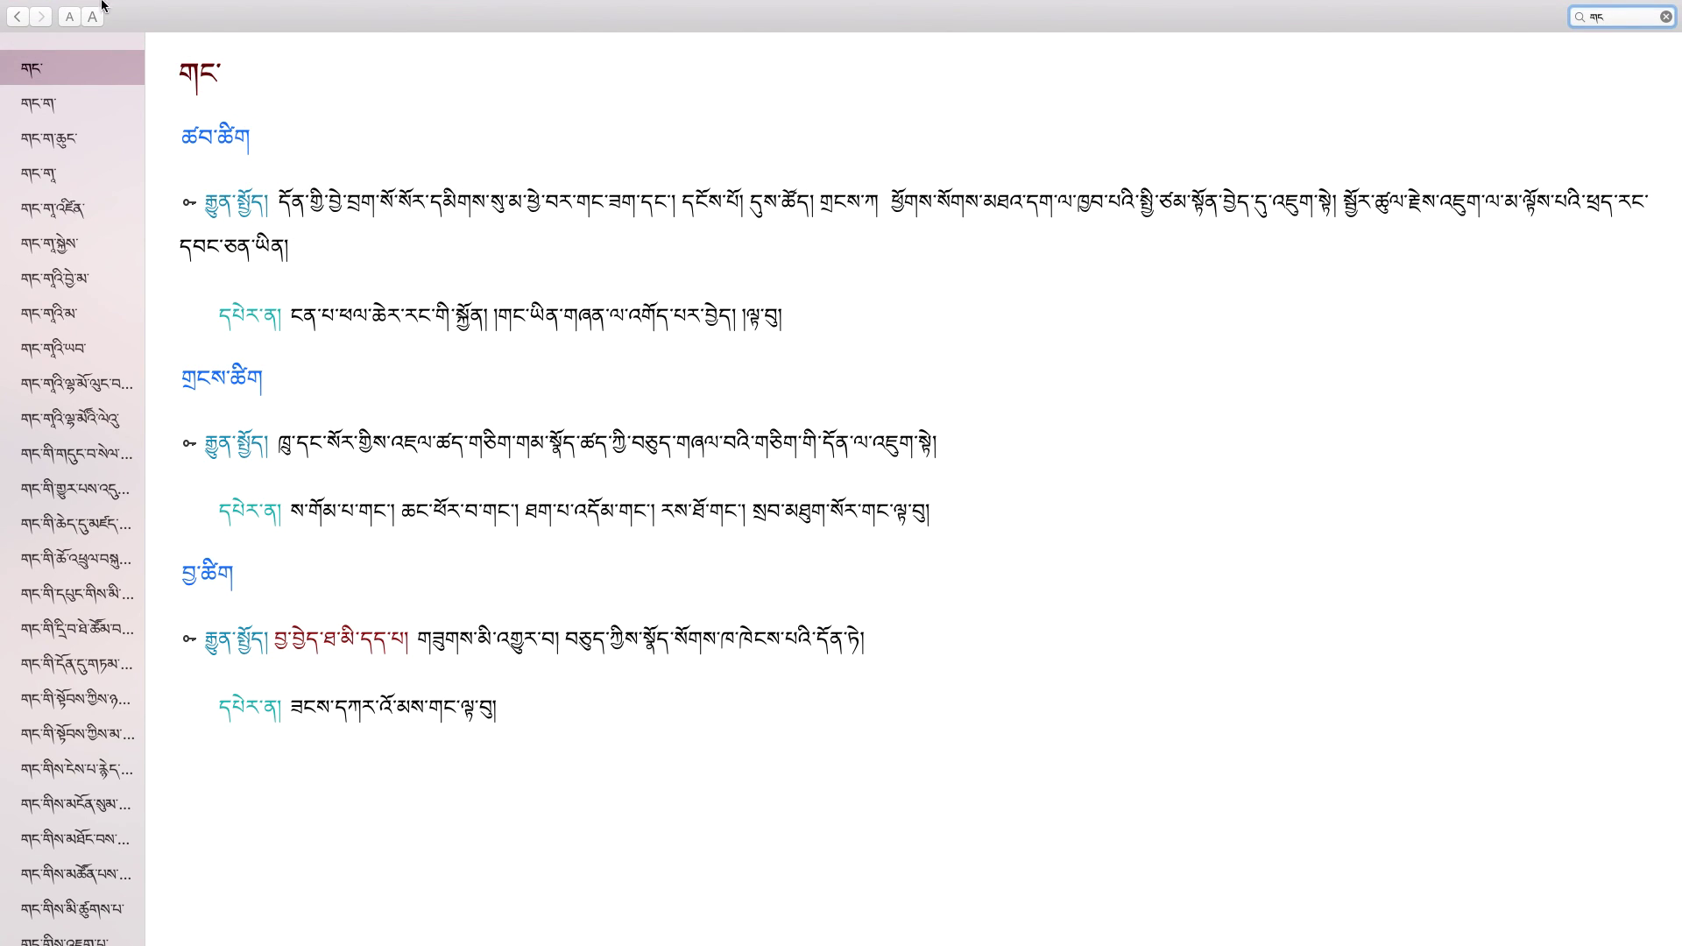
mouse_move(34, 4)
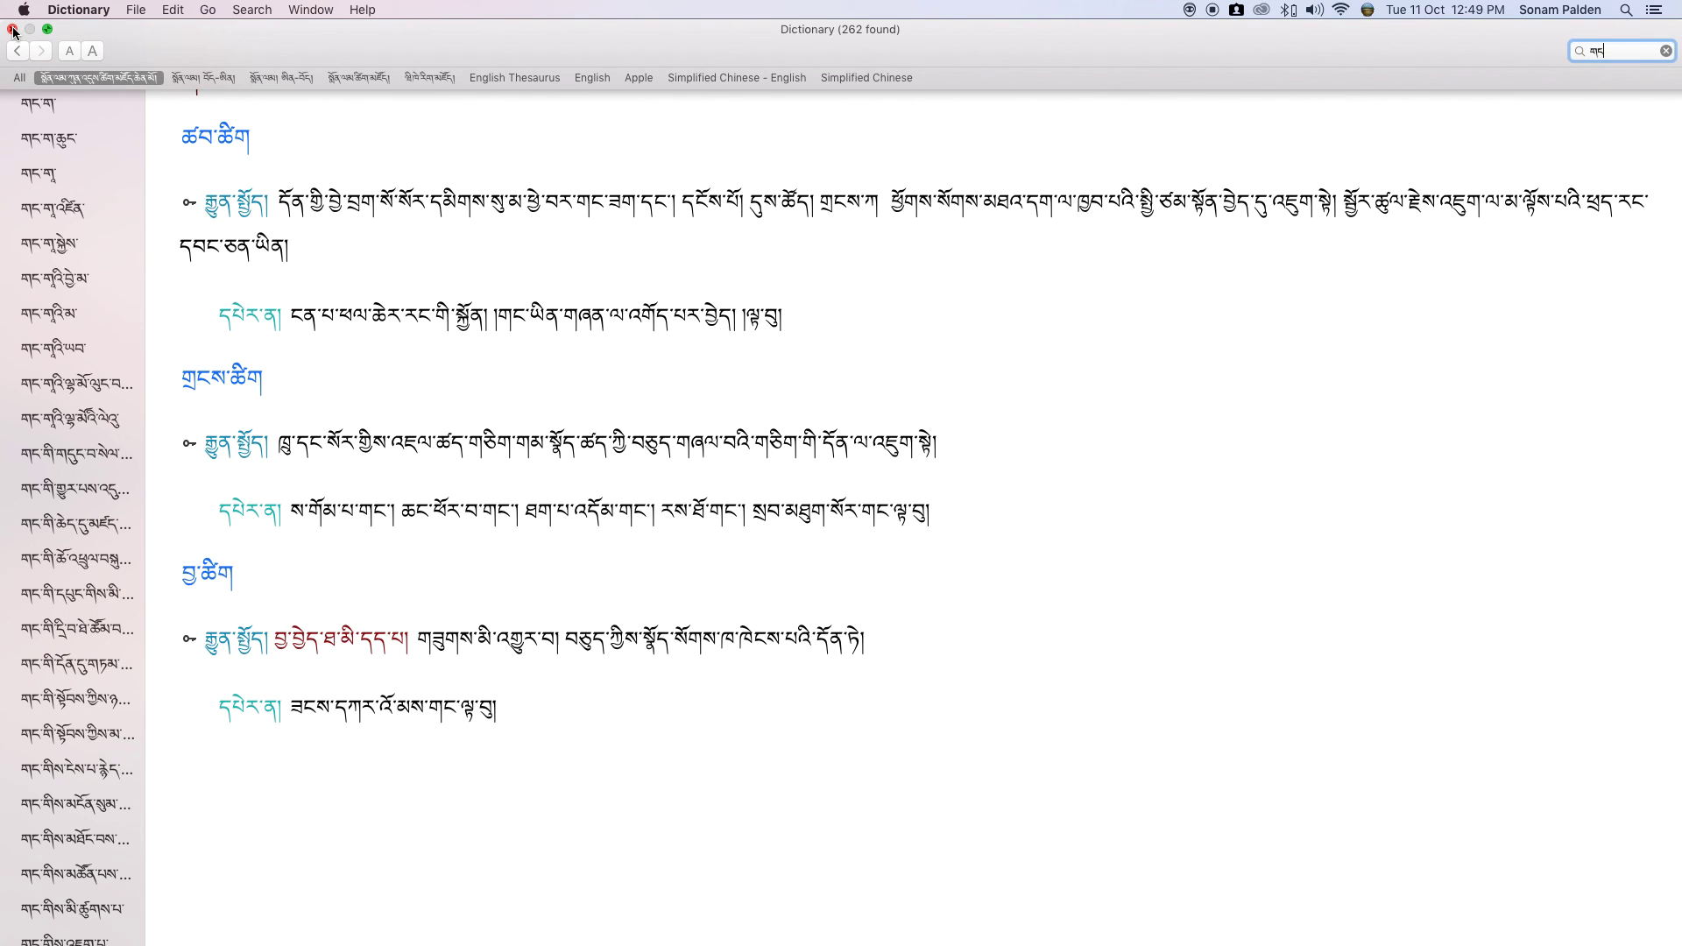
left_click(13, 29)
right_click(1529, 854)
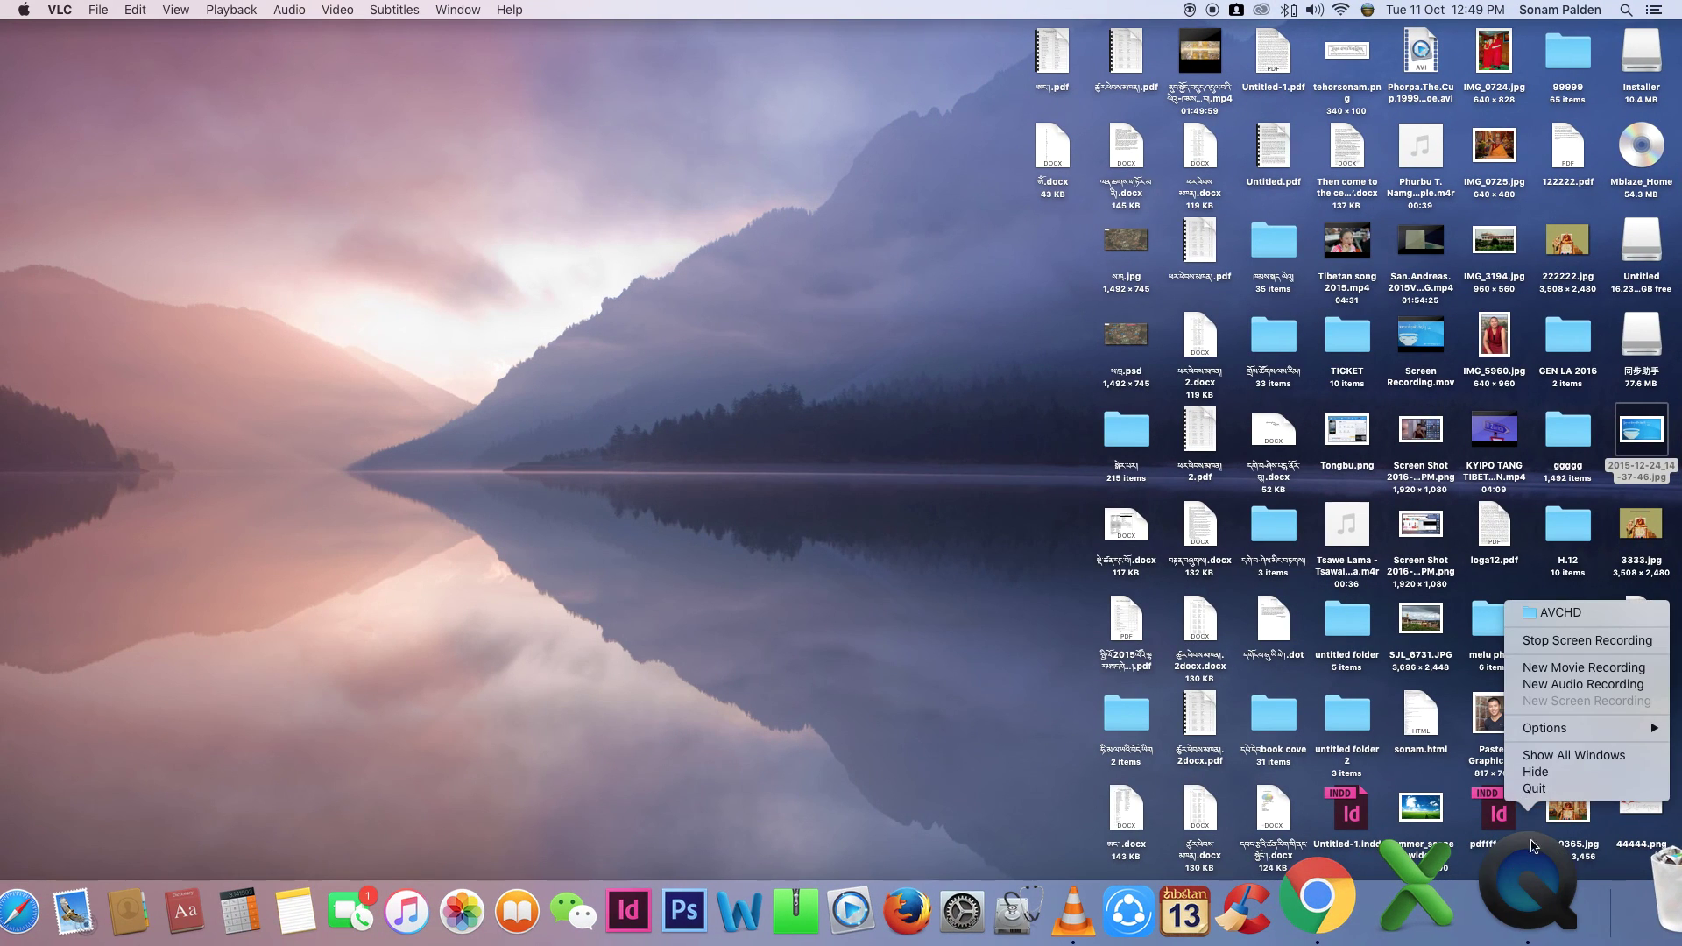